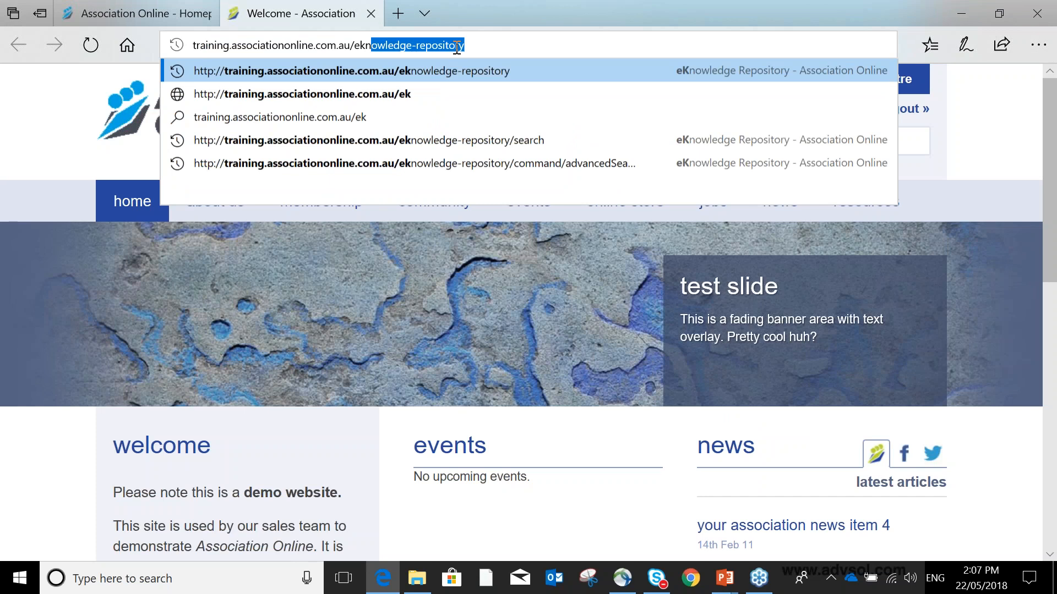
- Open the eKnowledge Repository page at training.associationonline.com.au/eknowledge-repository
{"action": "key", "text": "Return"}
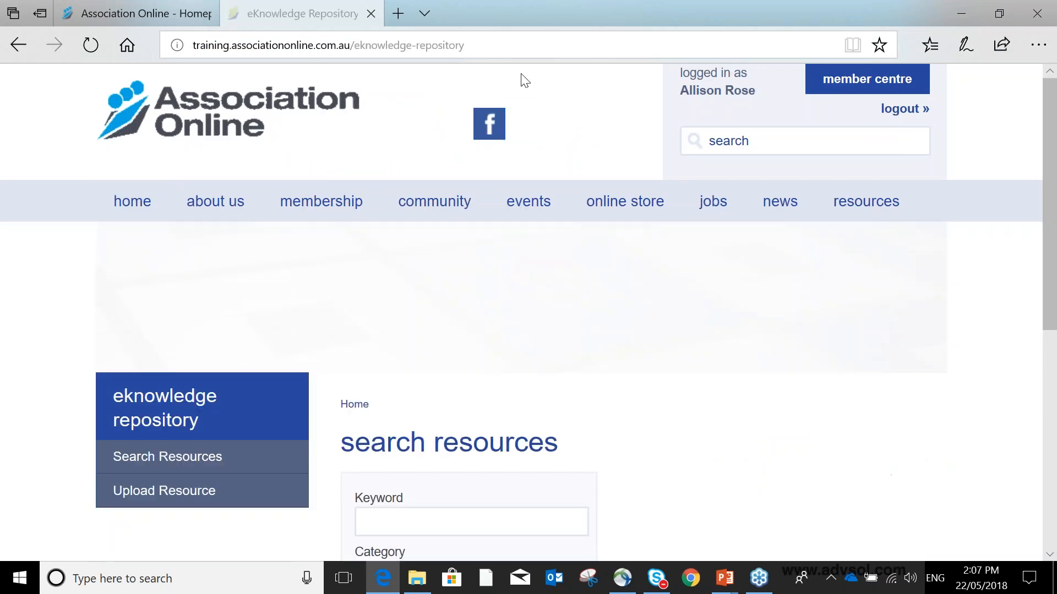
{"action": "double_click", "coordinate": [485, 42]}
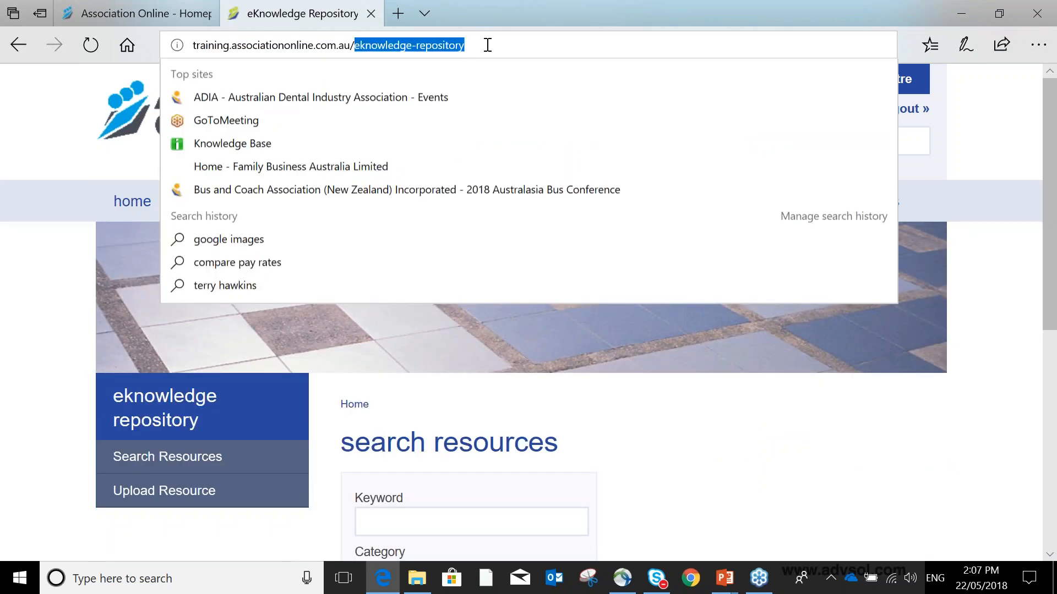
{"action": "left_click", "coordinate": [827, 380]}
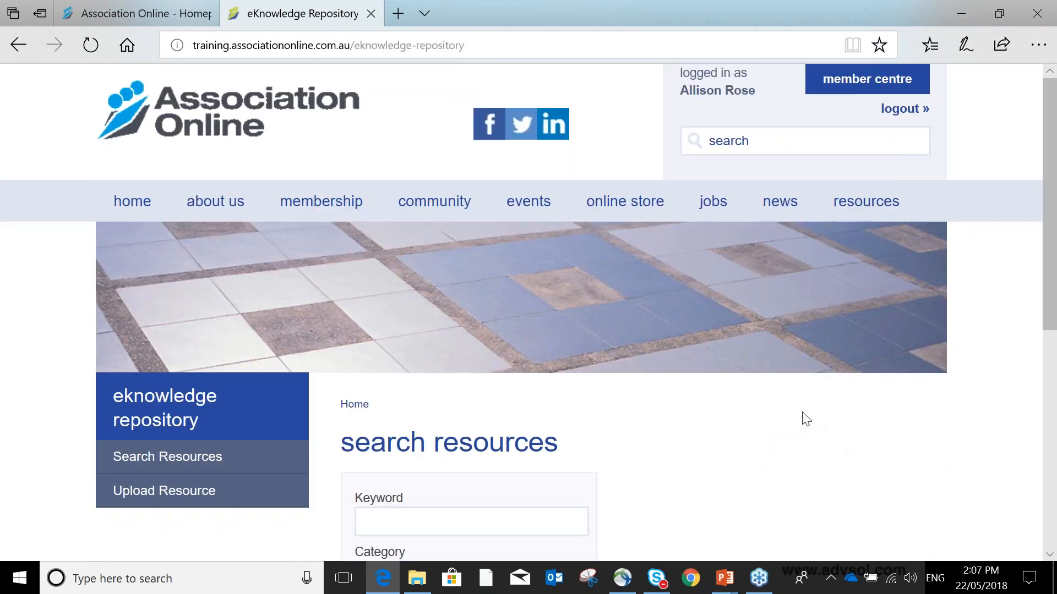
- Examine the search resources form and the site's navigation menus
{"action": "scroll", "coordinate": [801, 415], "scroll_direction": "down", "scroll_amount": 1}
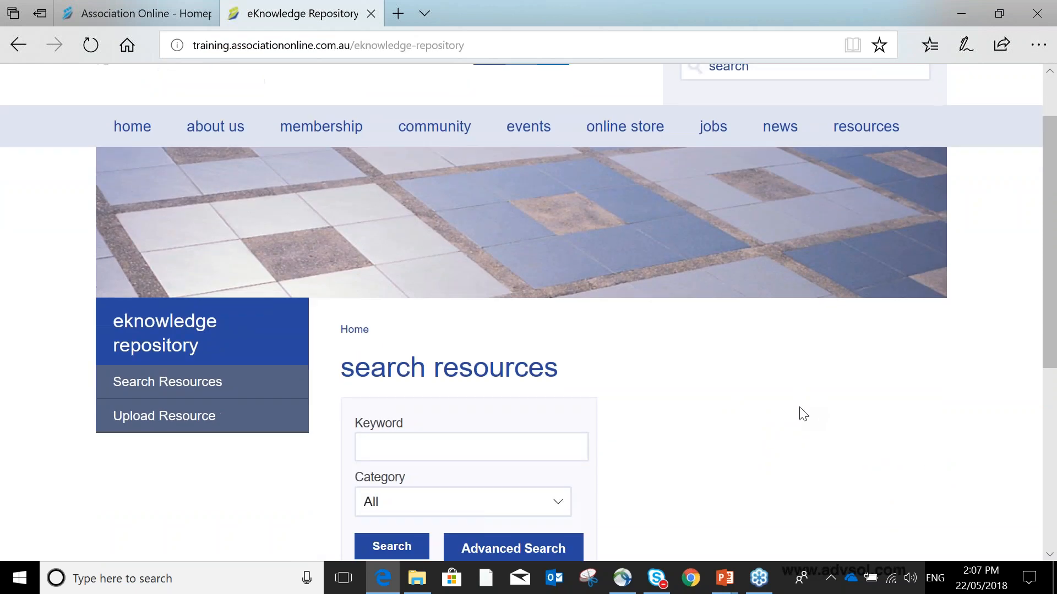
{"action": "scroll", "coordinate": [803, 415], "scroll_direction": "down", "scroll_amount": 1}
{"action": "scroll", "coordinate": [803, 415], "scroll_direction": "up", "scroll_amount": 2}
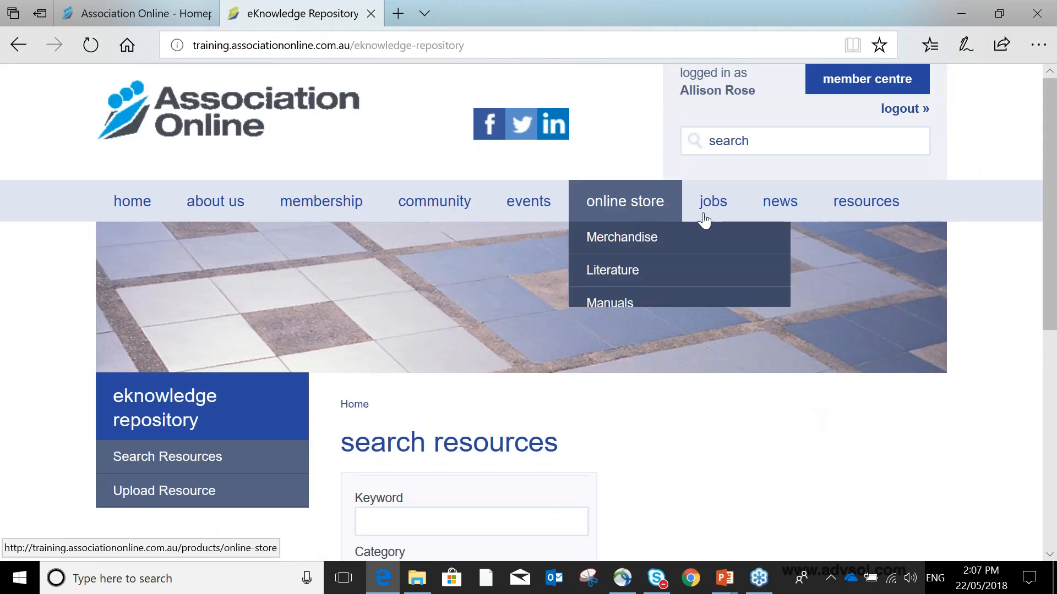
{"action": "mouse_move", "coordinate": [831, 211]}
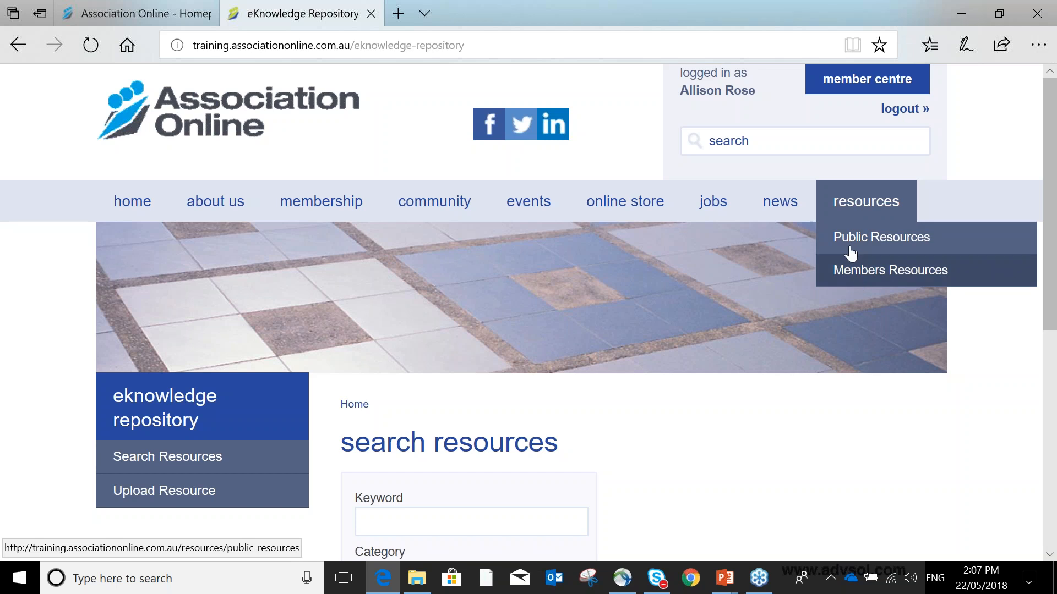
{"action": "scroll", "coordinate": [661, 331], "scroll_direction": "down", "scroll_amount": 3}
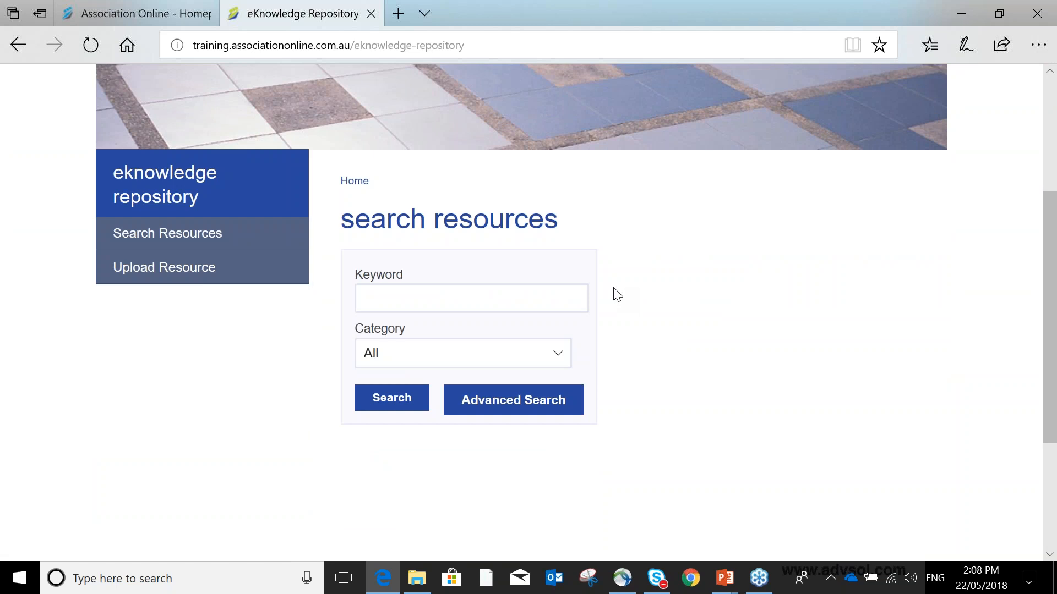
{"action": "left_click", "coordinate": [533, 292]}
{"action": "left_click", "coordinate": [698, 236]}
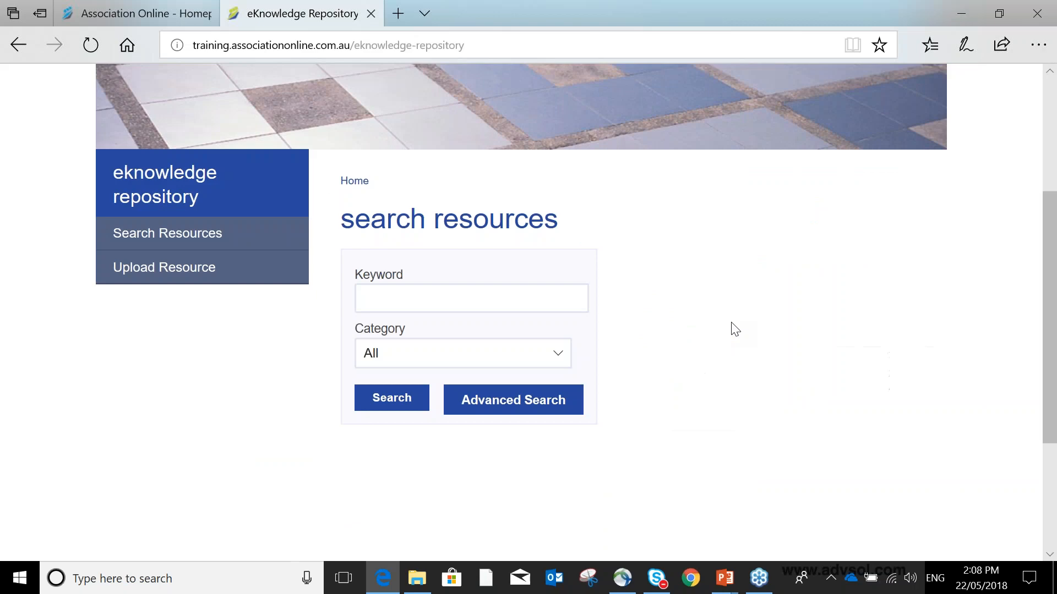
- Search the repository resources for the keyword content
{"action": "left_click", "coordinate": [575, 292]}
{"action": "type", "text": "content"}
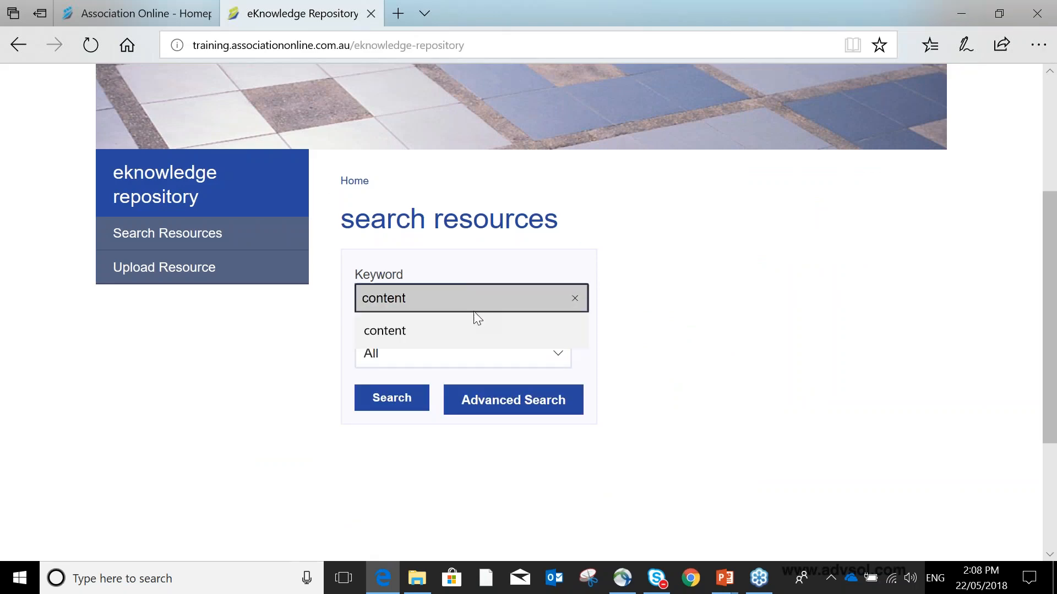
{"action": "left_click", "coordinate": [476, 325]}
{"action": "left_click", "coordinate": [399, 398]}
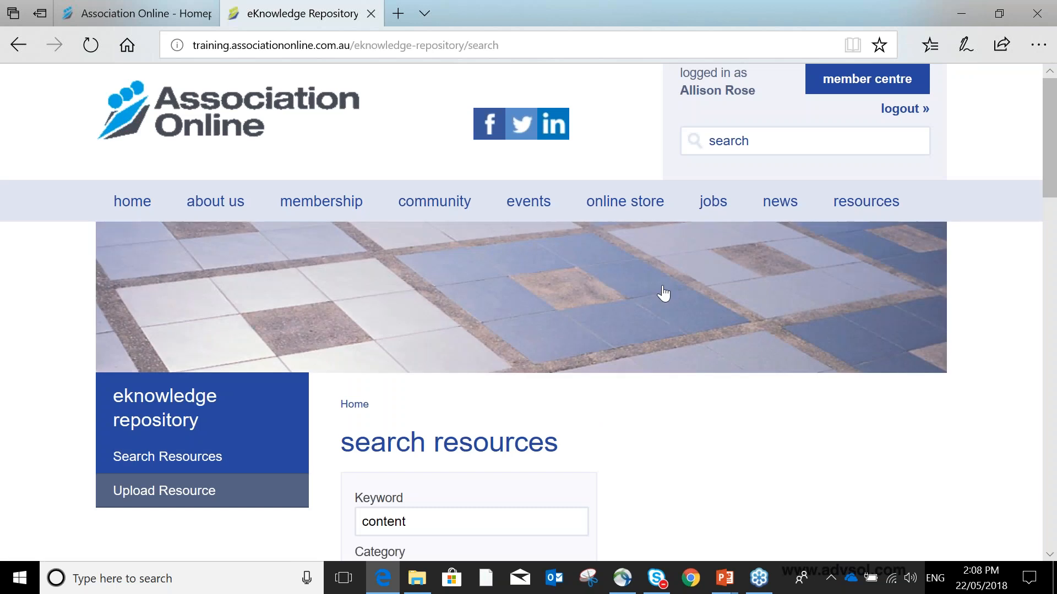
- Open the content management training record from the search results
{"action": "scroll", "coordinate": [663, 294], "scroll_direction": "down", "scroll_amount": 8}
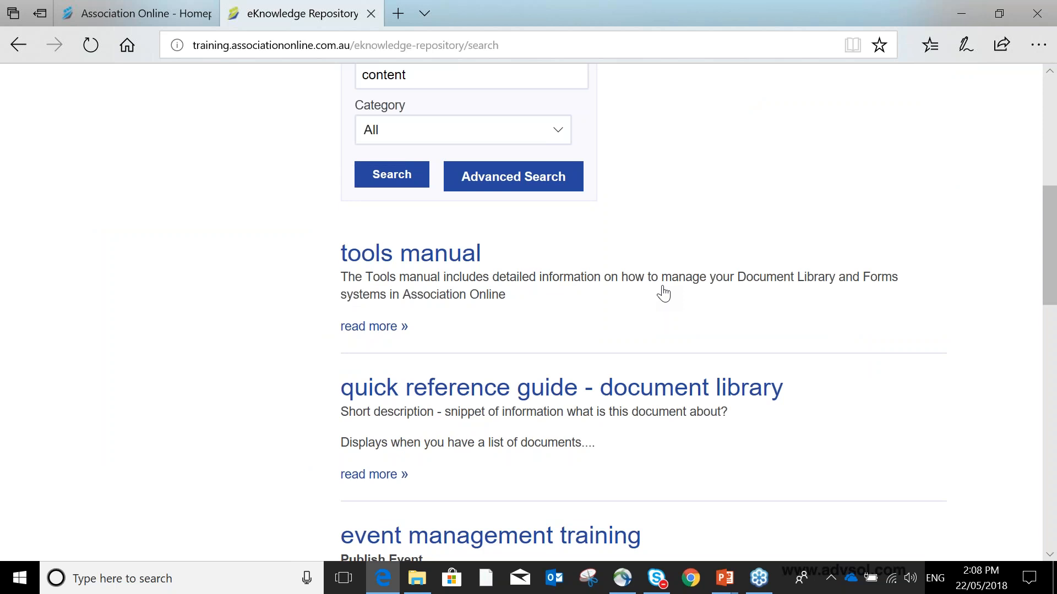
{"action": "scroll", "coordinate": [663, 293], "scroll_direction": "down", "scroll_amount": 1}
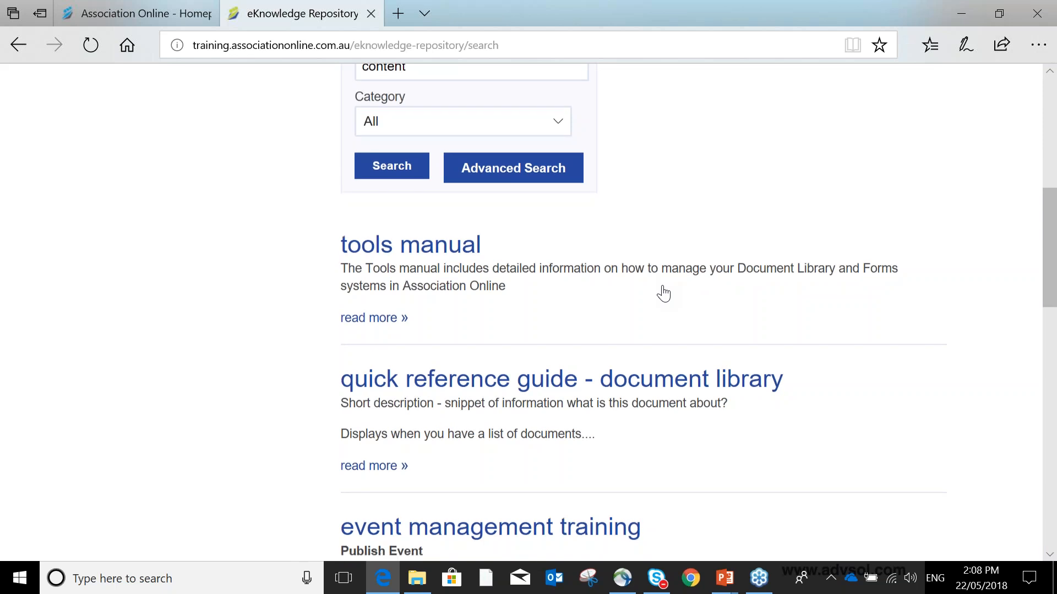
{"action": "scroll", "coordinate": [664, 294], "scroll_direction": "down", "scroll_amount": 3}
{"action": "scroll", "coordinate": [661, 284], "scroll_direction": "down", "scroll_amount": 5}
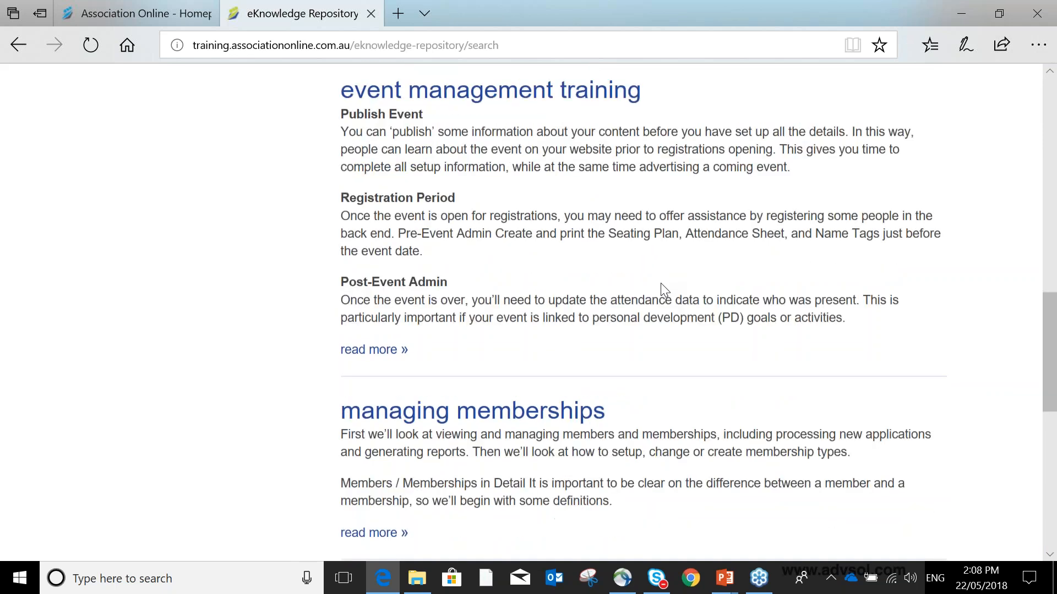
{"action": "scroll", "coordinate": [661, 285], "scroll_direction": "down", "scroll_amount": 7}
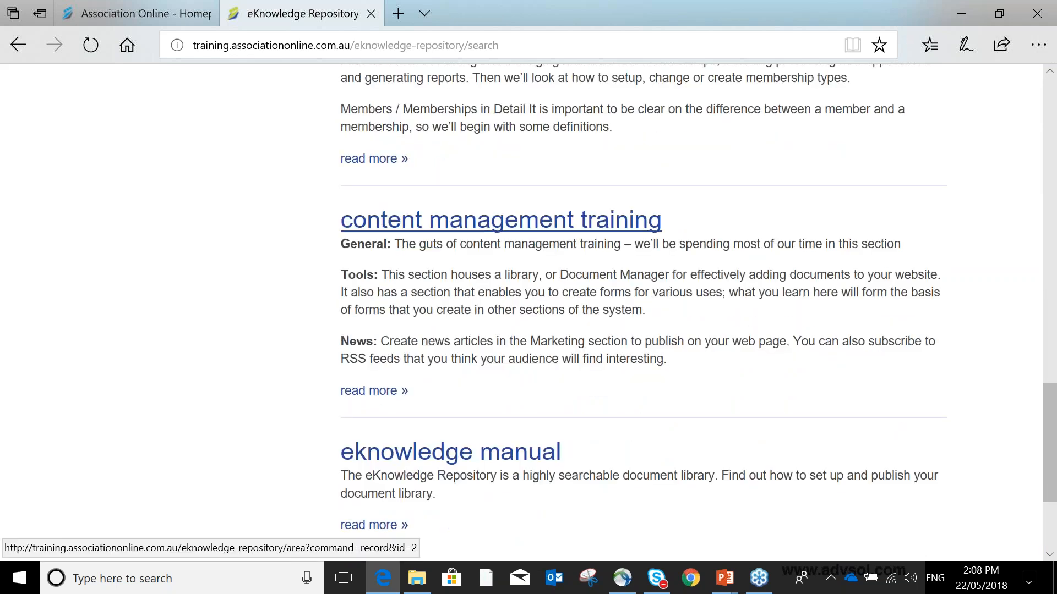
{"action": "left_click", "coordinate": [495, 226]}
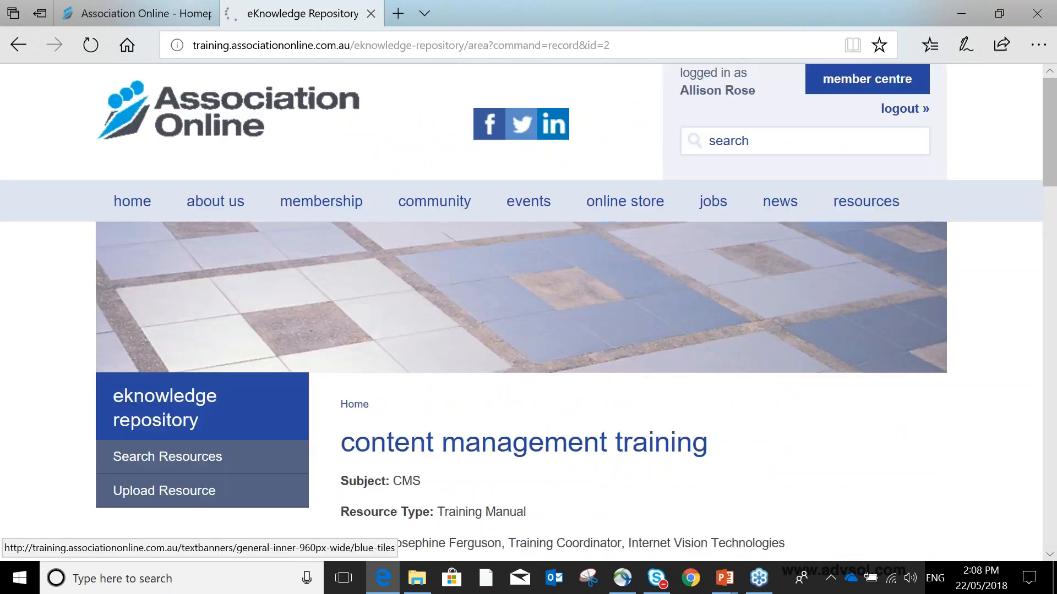
- Review the record's subject, overview and attachments
{"action": "scroll", "coordinate": [528, 308], "scroll_direction": "down", "scroll_amount": 5}
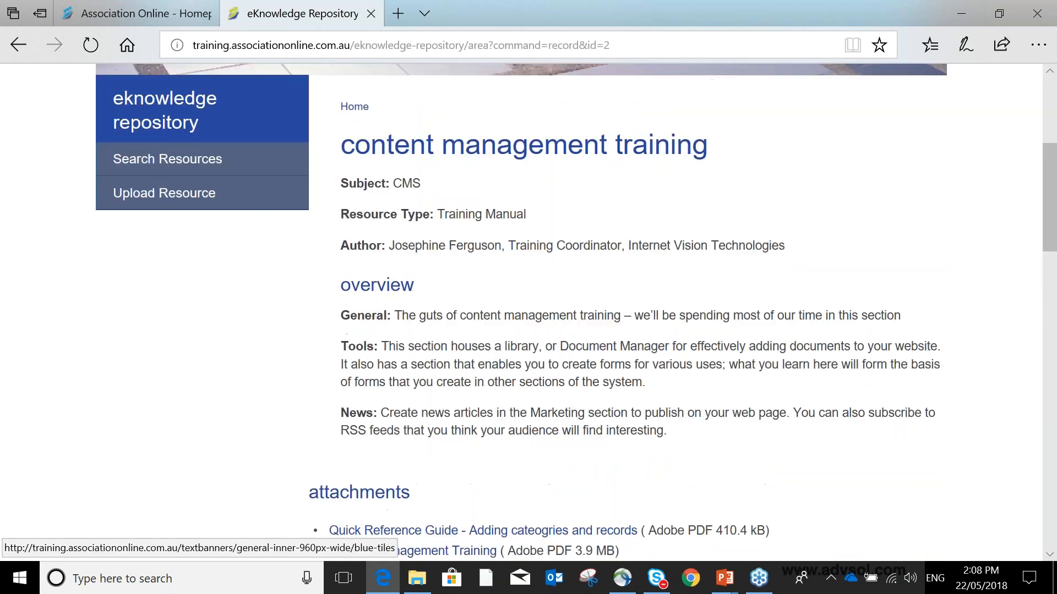
{"action": "scroll", "coordinate": [528, 308], "scroll_direction": "down", "scroll_amount": 1}
{"action": "scroll", "coordinate": [413, 204], "scroll_direction": "down", "scroll_amount": 1}
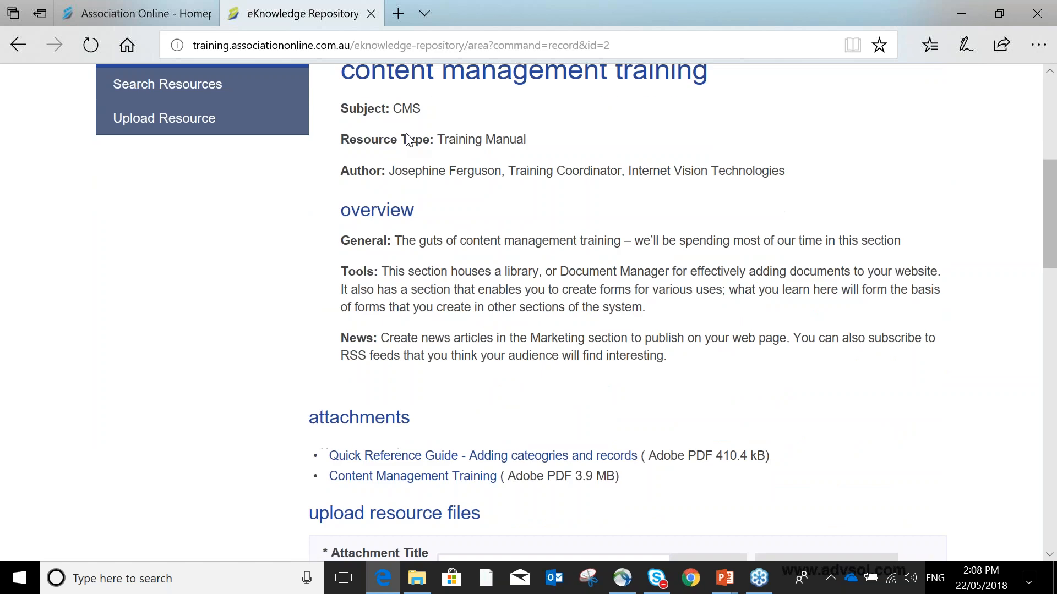
{"action": "scroll", "coordinate": [494, 220], "scroll_direction": "down", "scroll_amount": 4}
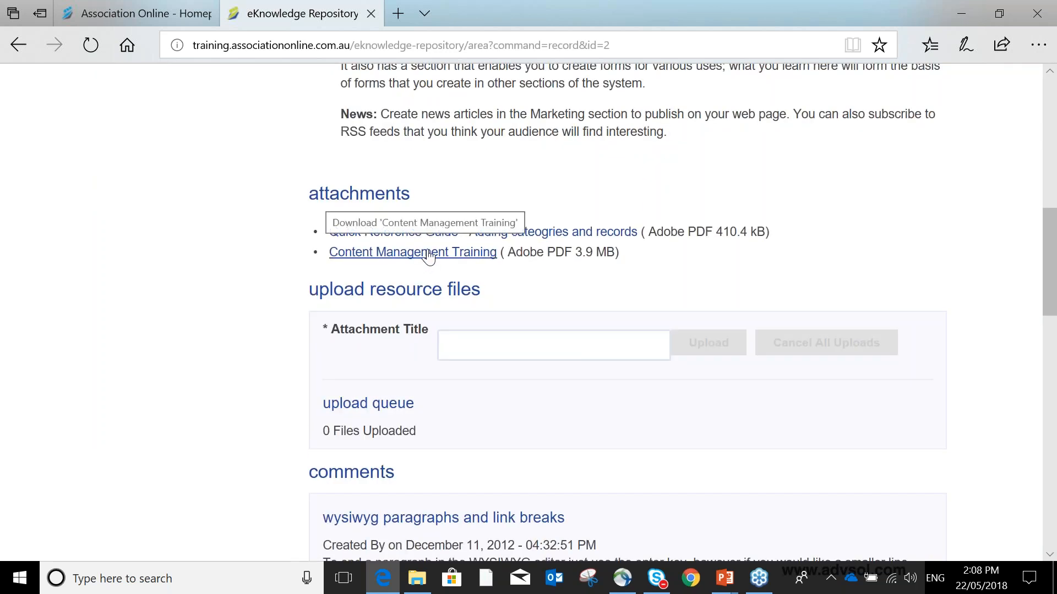
{"action": "scroll", "coordinate": [557, 215], "scroll_direction": "up", "scroll_amount": 1}
{"action": "scroll", "coordinate": [557, 215], "scroll_direction": "up", "scroll_amount": 6}
{"action": "scroll", "coordinate": [557, 214], "scroll_direction": "up", "scroll_amount": 1}
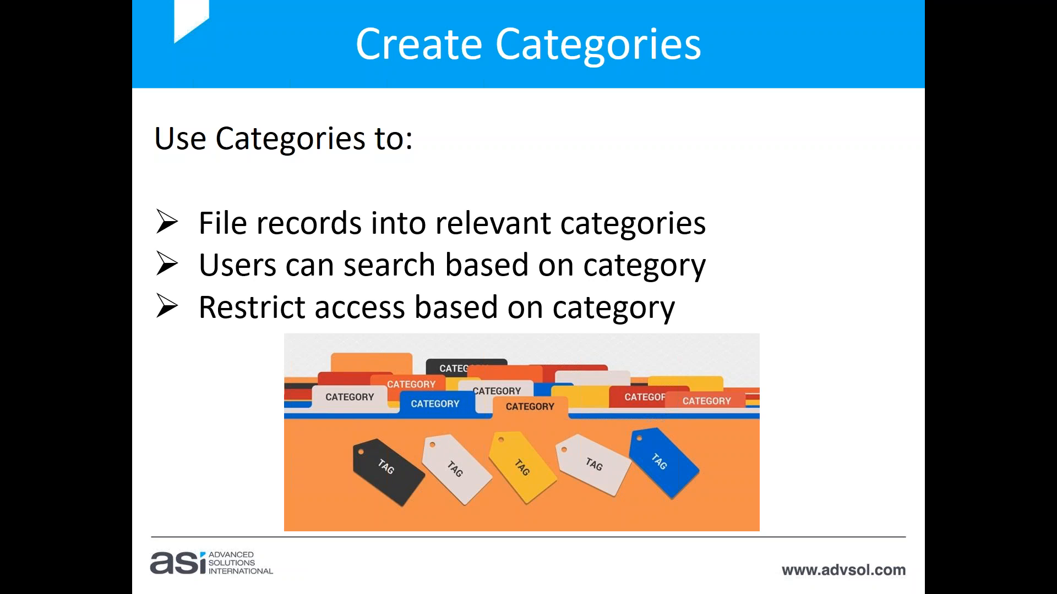
- Switch to the administration tab and open the eKnowledge Repository records area
{"action": "key", "text": "alt+Tab"}
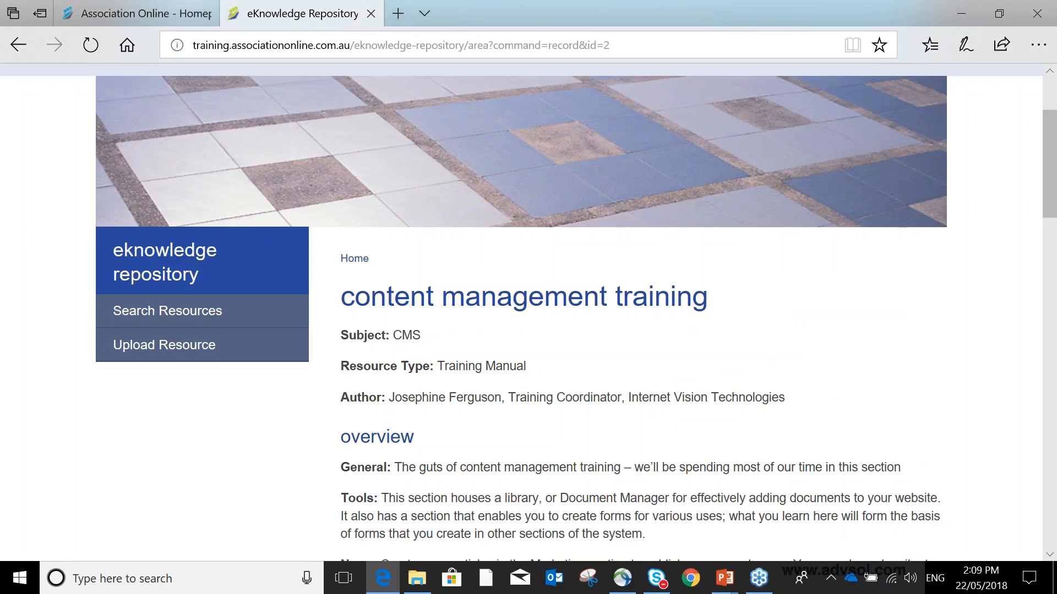
{"action": "left_click", "coordinate": [137, 22]}
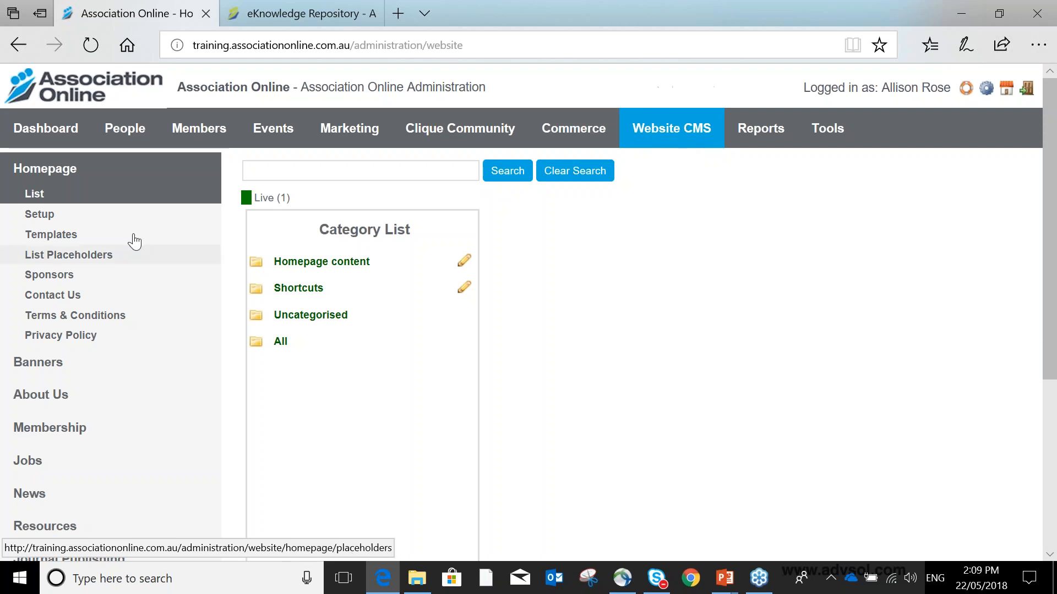
{"action": "scroll", "coordinate": [126, 219], "scroll_direction": "down", "scroll_amount": 4}
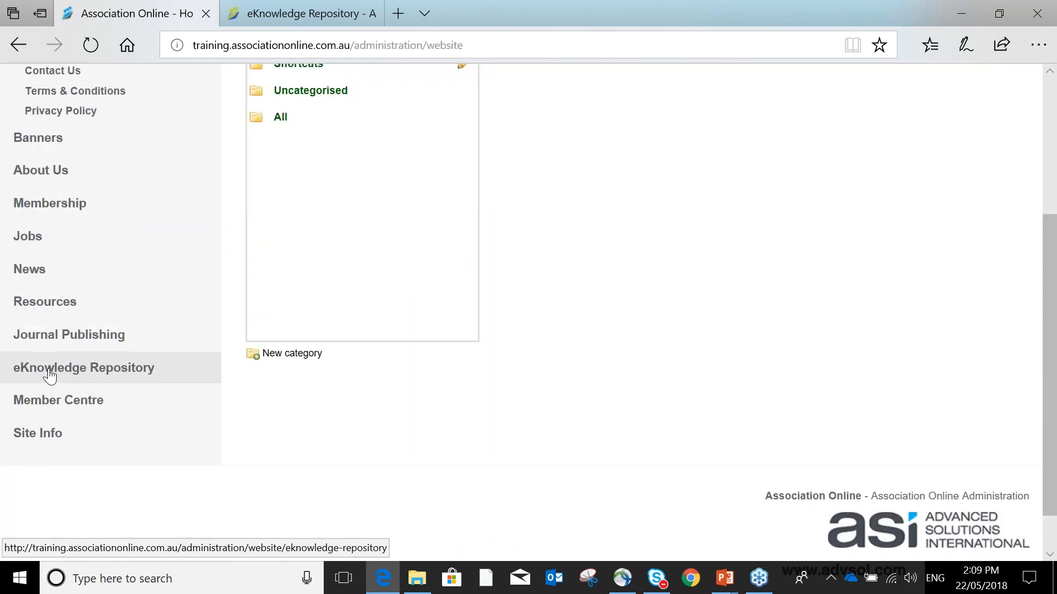
{"action": "left_click", "coordinate": [49, 376]}
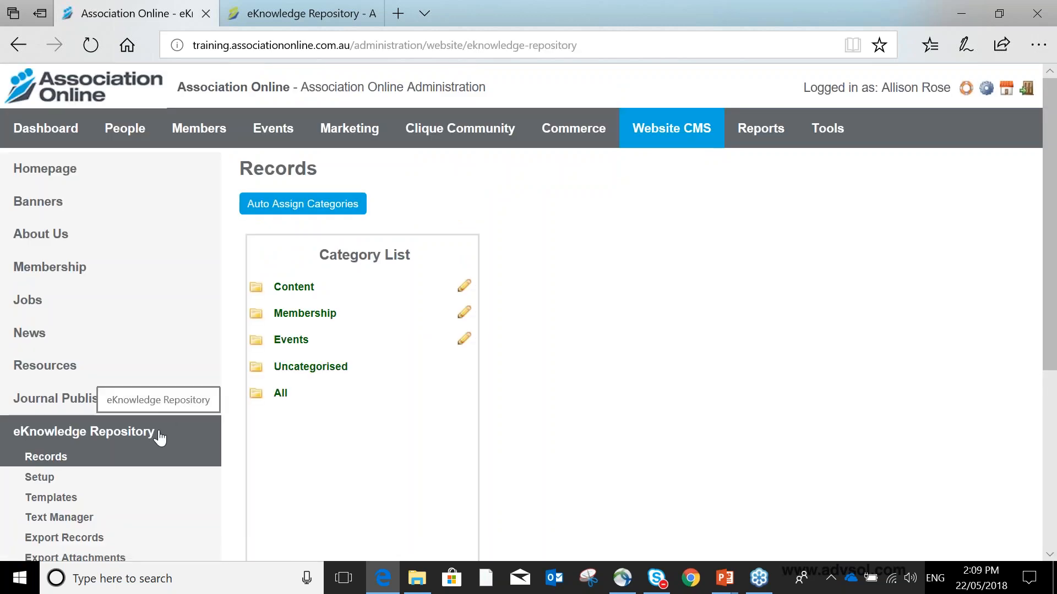
- View the records filed in the Content category
{"action": "scroll", "coordinate": [160, 435], "scroll_direction": "down", "scroll_amount": 1}
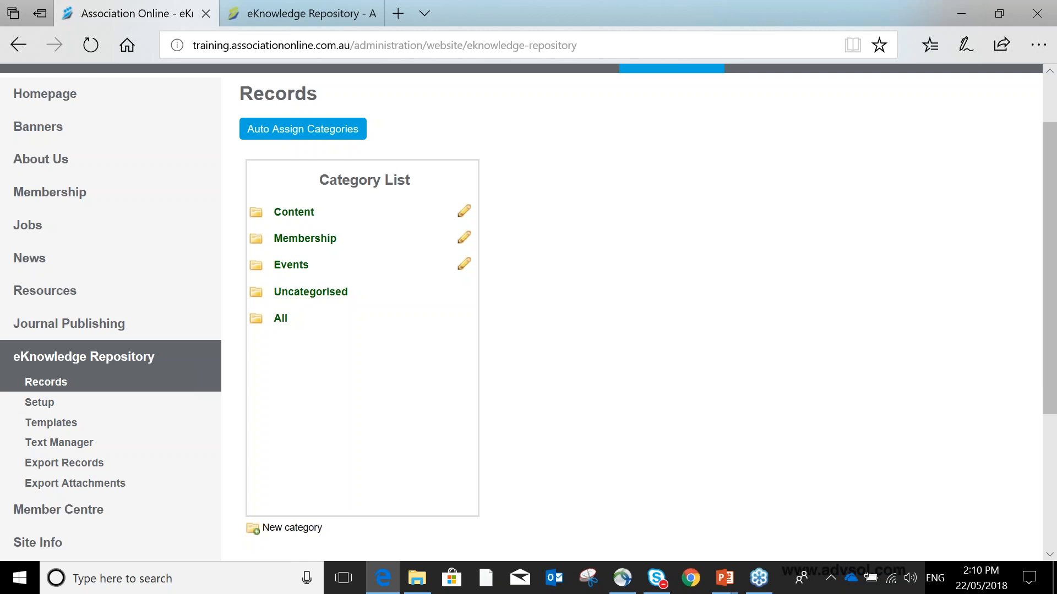
{"action": "left_click", "coordinate": [277, 214]}
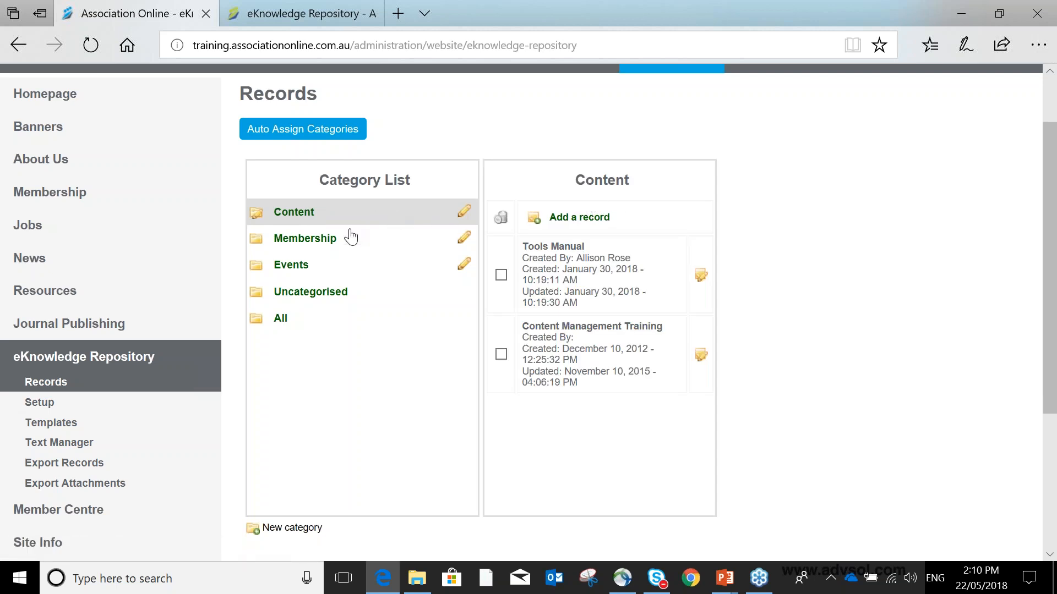
{"action": "scroll", "coordinate": [329, 306], "scroll_direction": "down", "scroll_amount": 2}
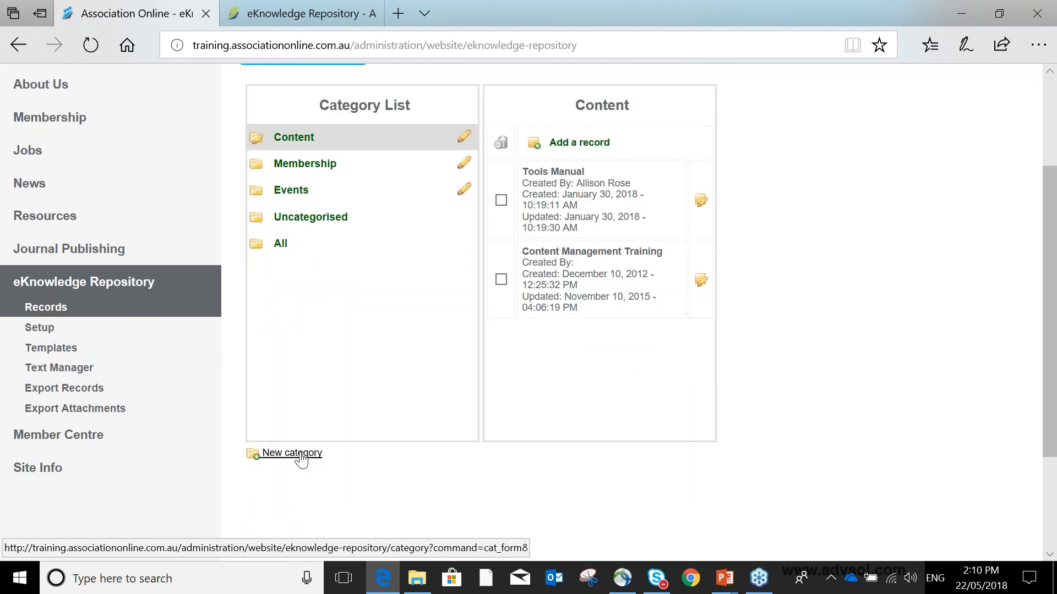
- Start a new category and set its title to Training
{"action": "left_click", "coordinate": [300, 454]}
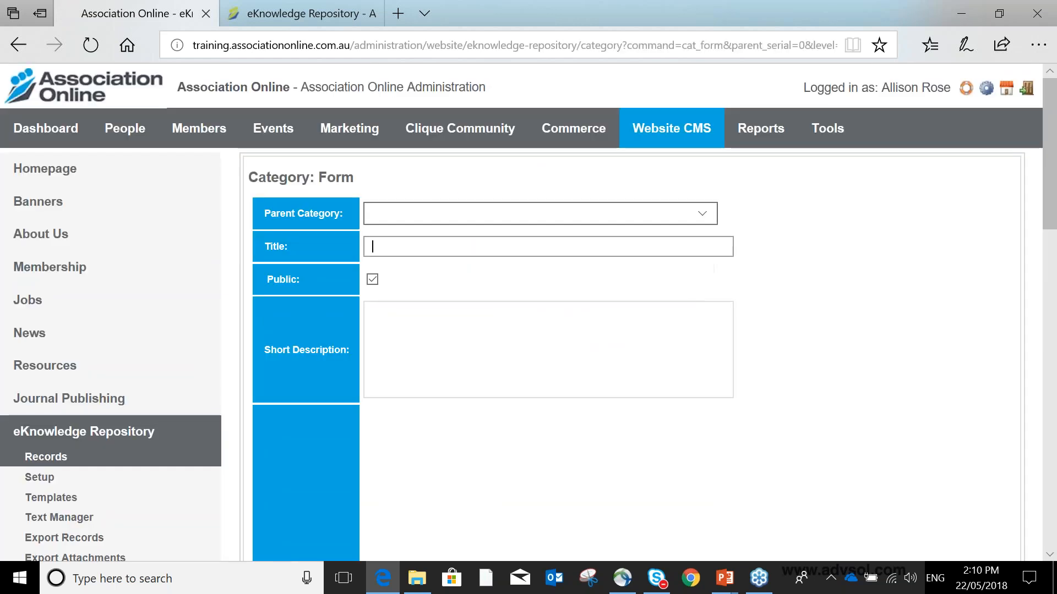
{"action": "type", "text": "Training"}
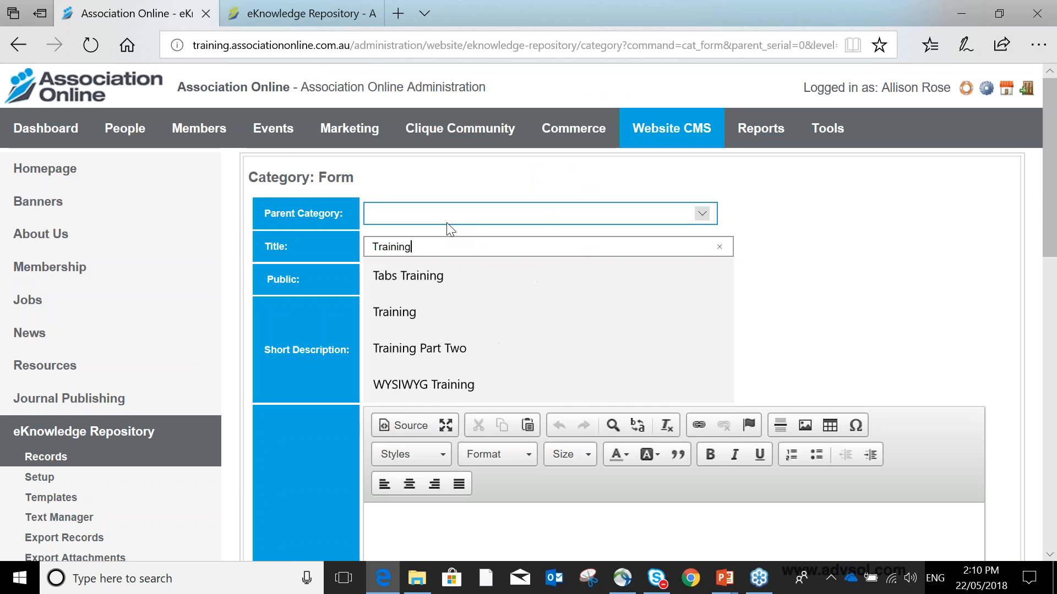
{"action": "left_click", "coordinate": [471, 292]}
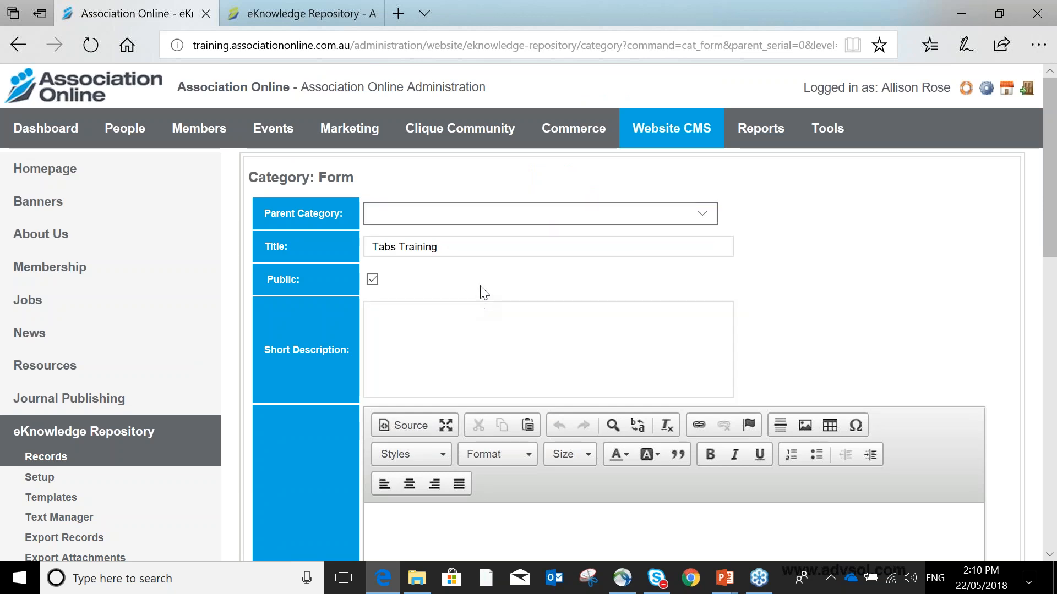
{"action": "key", "text": "ctrl+a"}
{"action": "type", "text": "Training"}
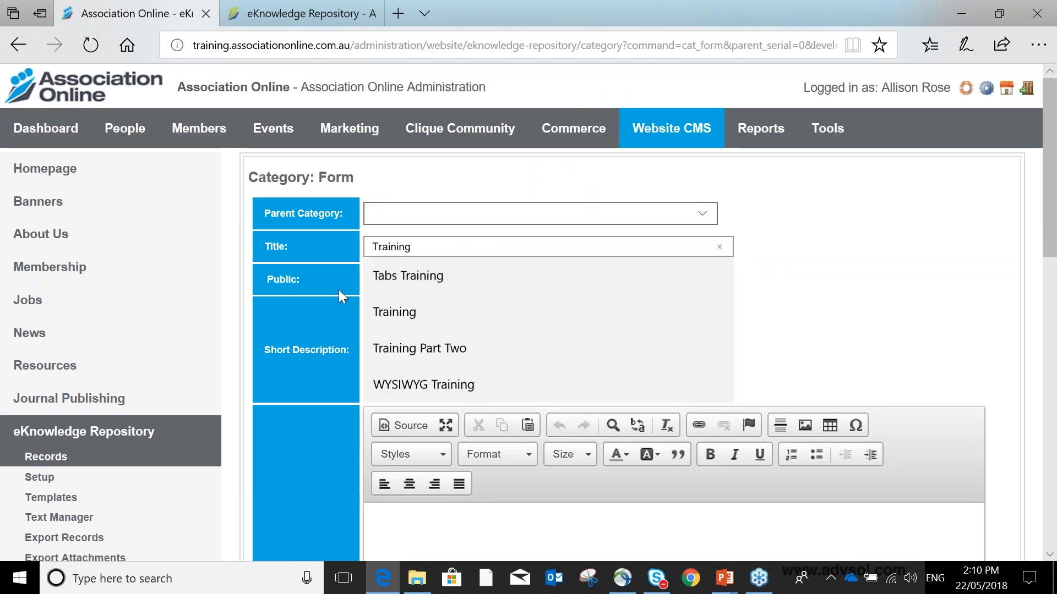
{"action": "left_click", "coordinate": [389, 313]}
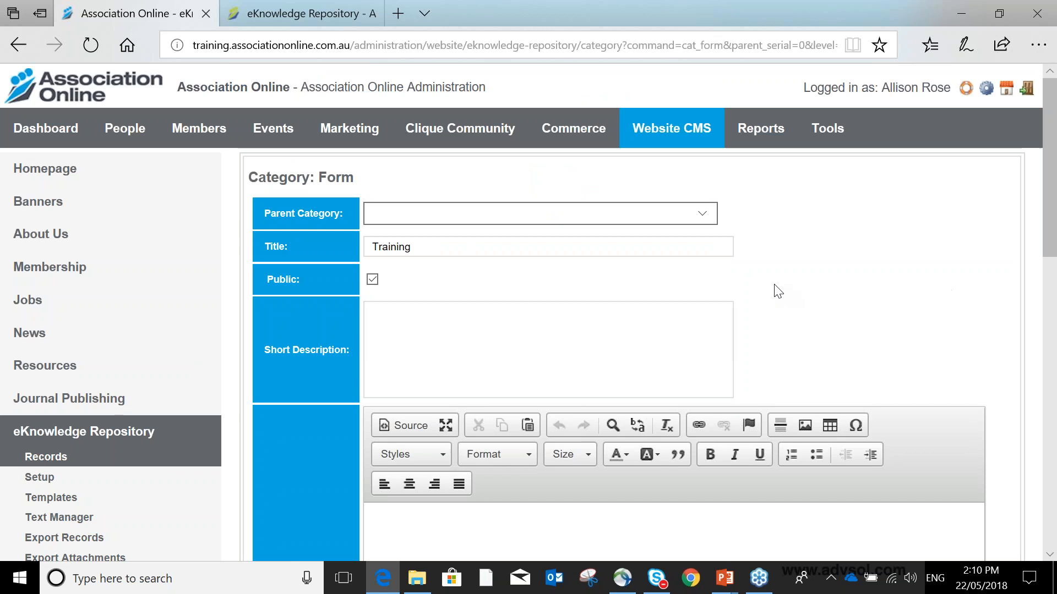
- Save the new Training category and return to the records list
{"action": "scroll", "coordinate": [776, 289], "scroll_direction": "down", "scroll_amount": 3}
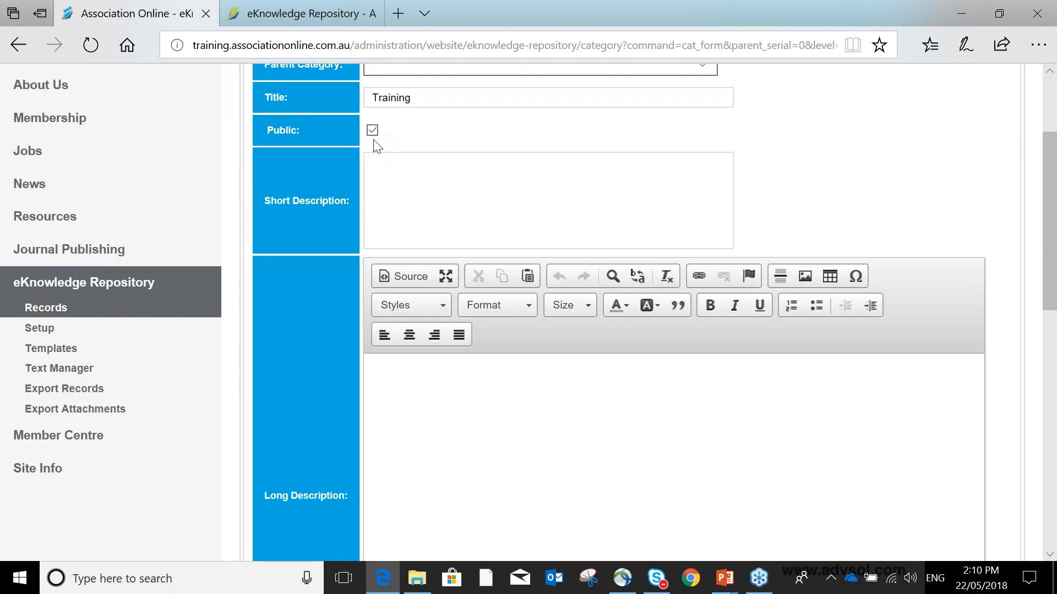
{"action": "scroll", "coordinate": [374, 143], "scroll_direction": "down", "scroll_amount": 10}
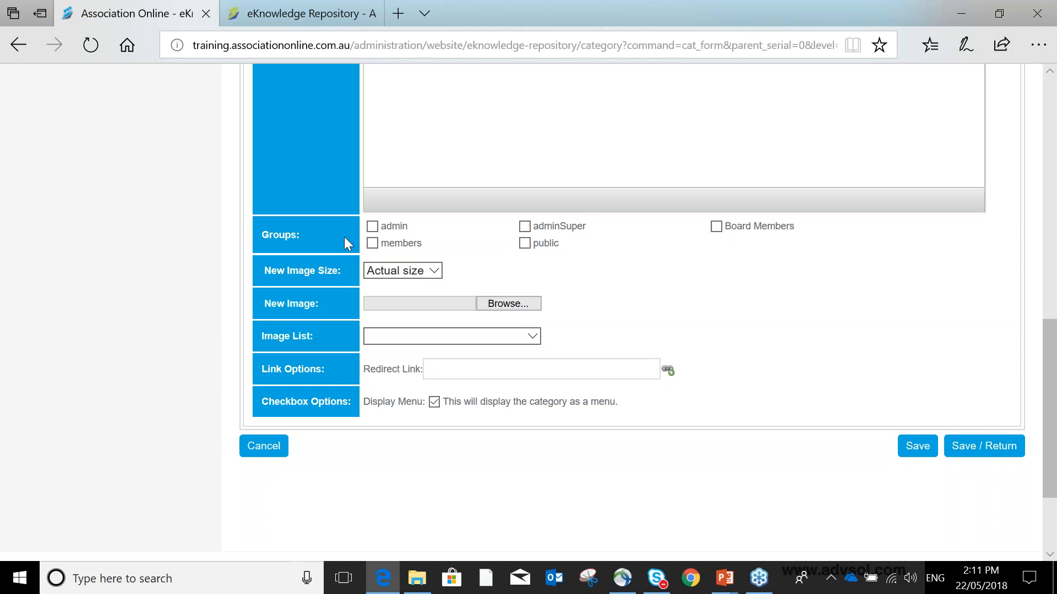
{"action": "left_click", "coordinate": [378, 243]}
{"action": "left_click", "coordinate": [373, 244]}
{"action": "left_click", "coordinate": [998, 449]}
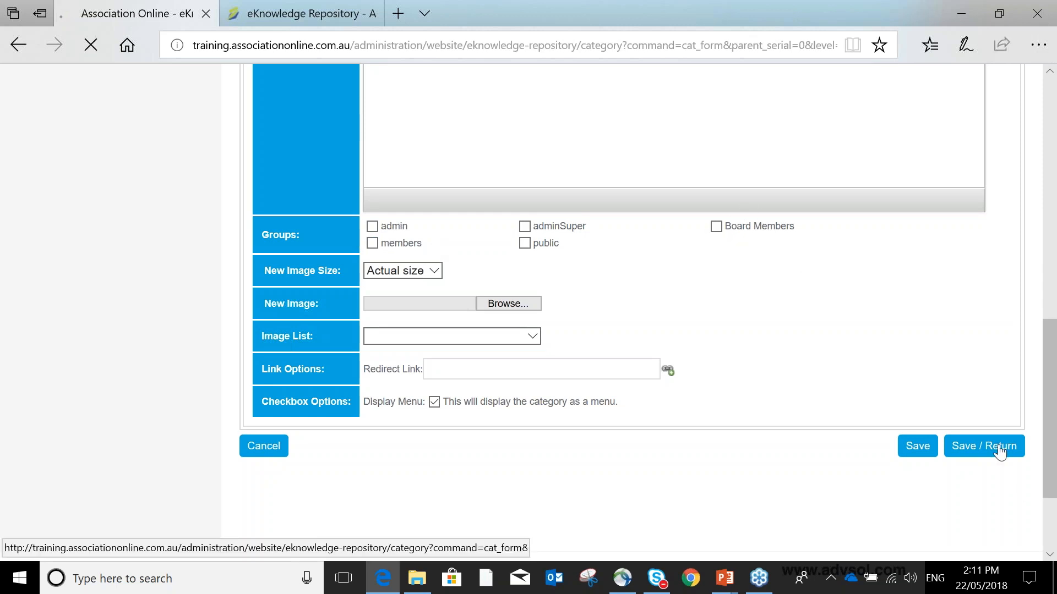
- Open the Training category's record list
{"action": "left_click", "coordinate": [295, 368]}
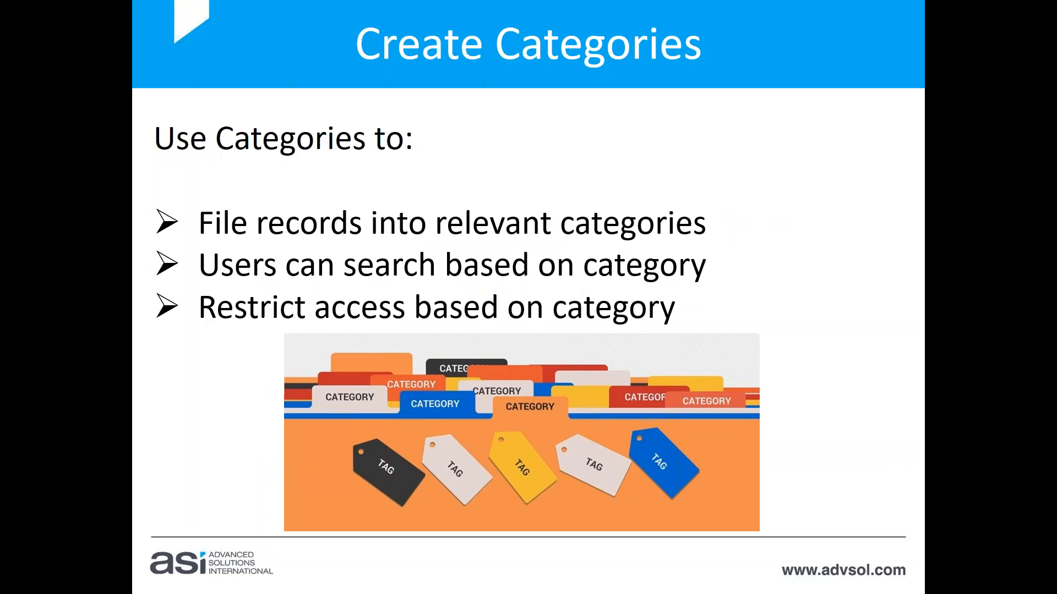
{"action": "key", "text": "Right"}
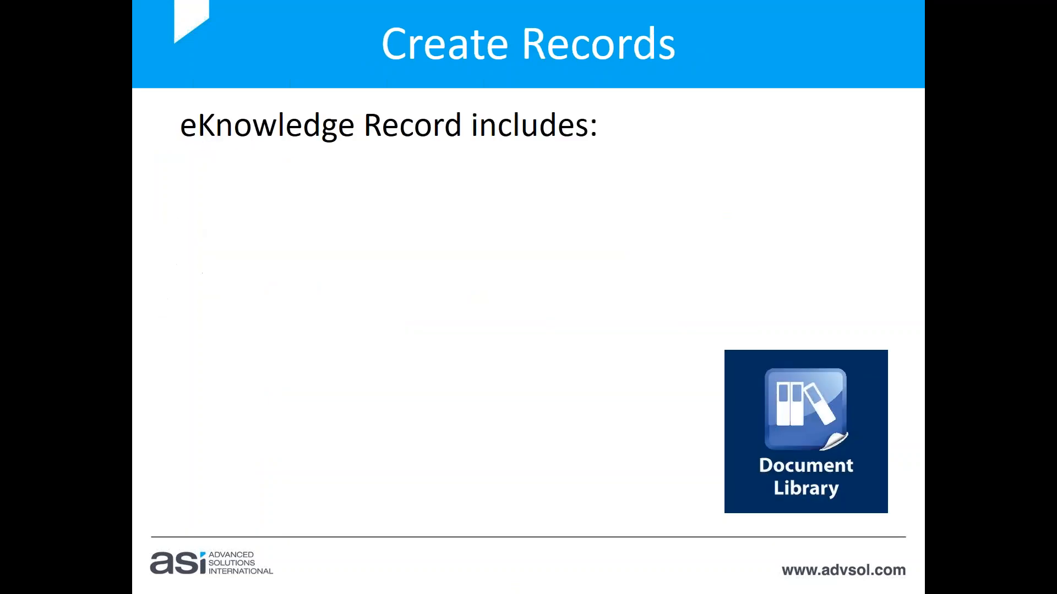
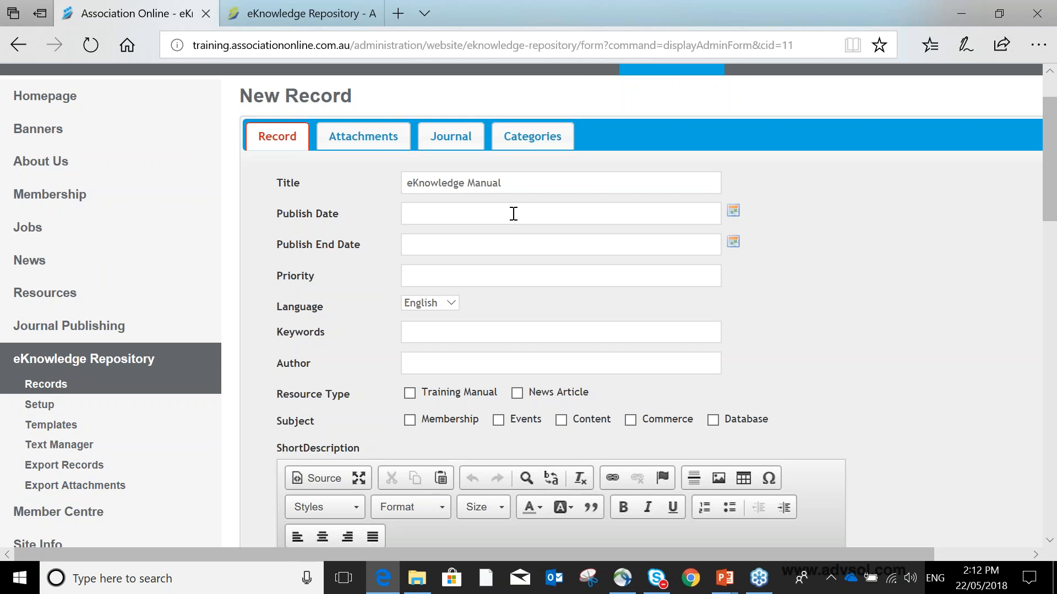
- Set the new record's publish date to 22/05/2018 and its priority to 10
{"action": "left_click", "coordinate": [513, 213]}
{"action": "left_click", "coordinate": [733, 211]}
{"action": "left_click", "coordinate": [733, 211]}
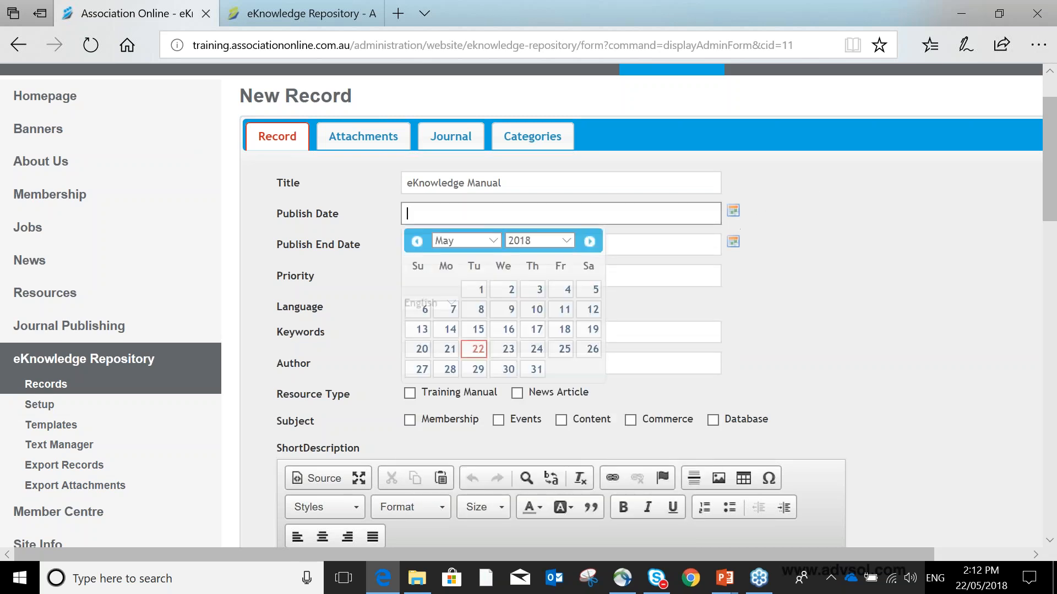
{"action": "left_click", "coordinate": [485, 349]}
{"action": "left_click", "coordinate": [456, 244]}
{"action": "left_click", "coordinate": [735, 238]}
{"action": "left_click", "coordinate": [764, 235]}
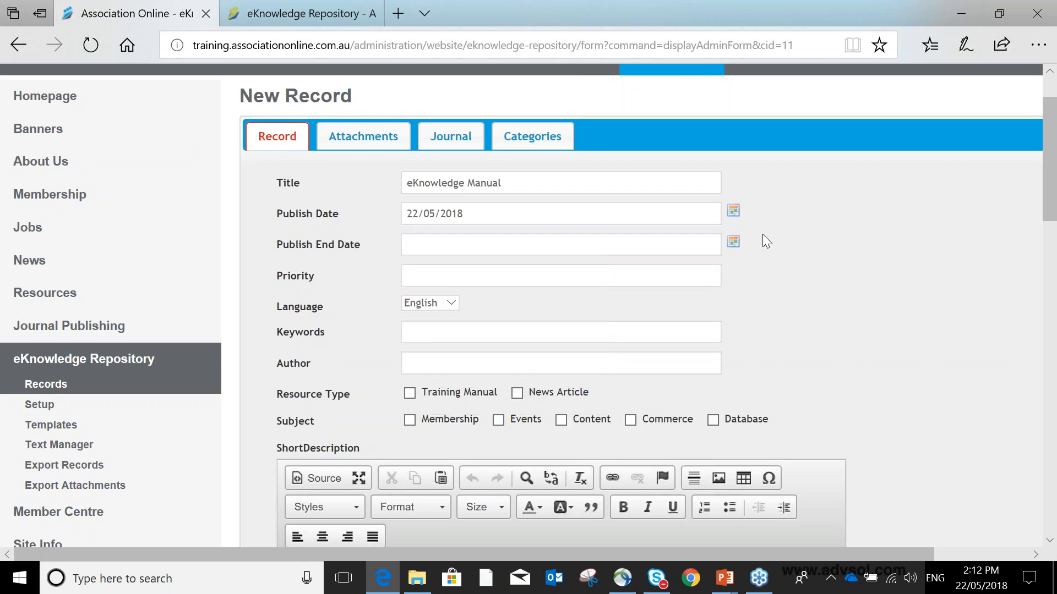
{"action": "scroll", "coordinate": [763, 236], "scroll_direction": "down", "scroll_amount": 3}
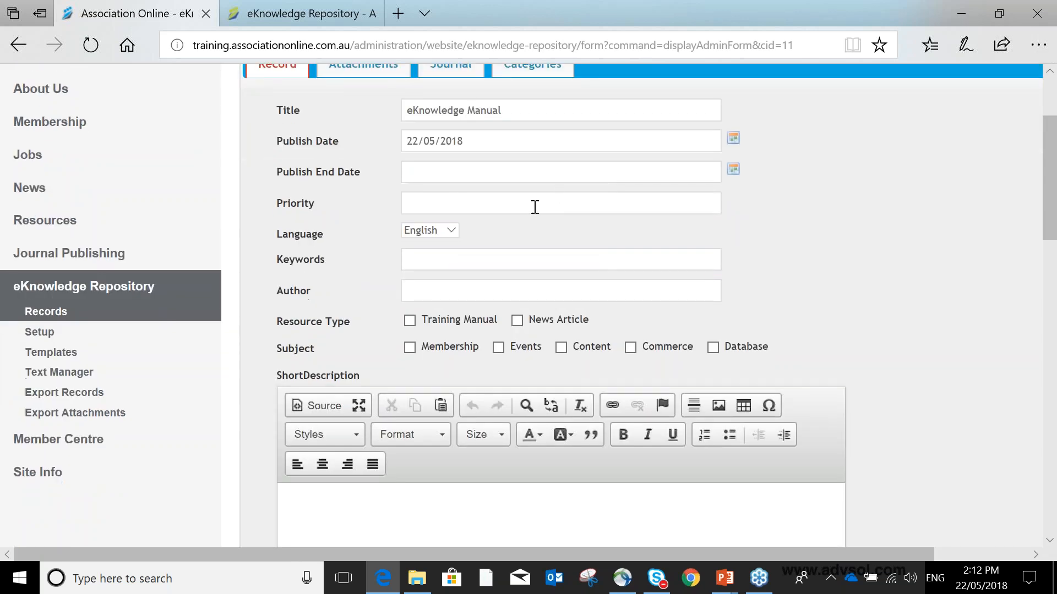
{"action": "left_click", "coordinate": [534, 206]}
{"action": "type", "text": "10"}
{"action": "key", "text": "Tab"}
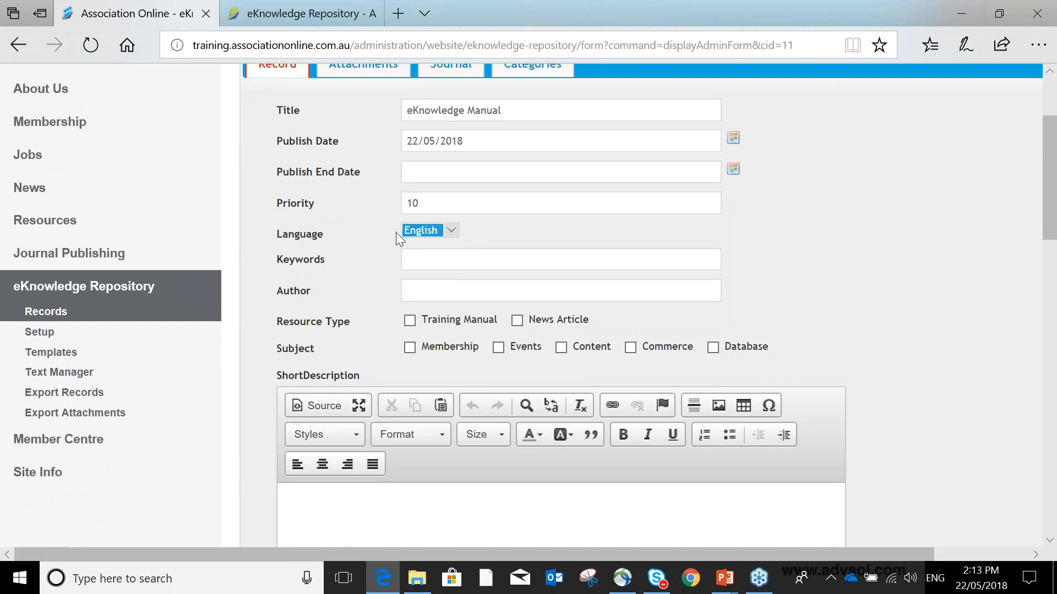
- Enter the keywords eknowledge, repository, association and pick the author from the suggestions
{"action": "scroll", "coordinate": [395, 232], "scroll_direction": "down", "scroll_amount": 2}
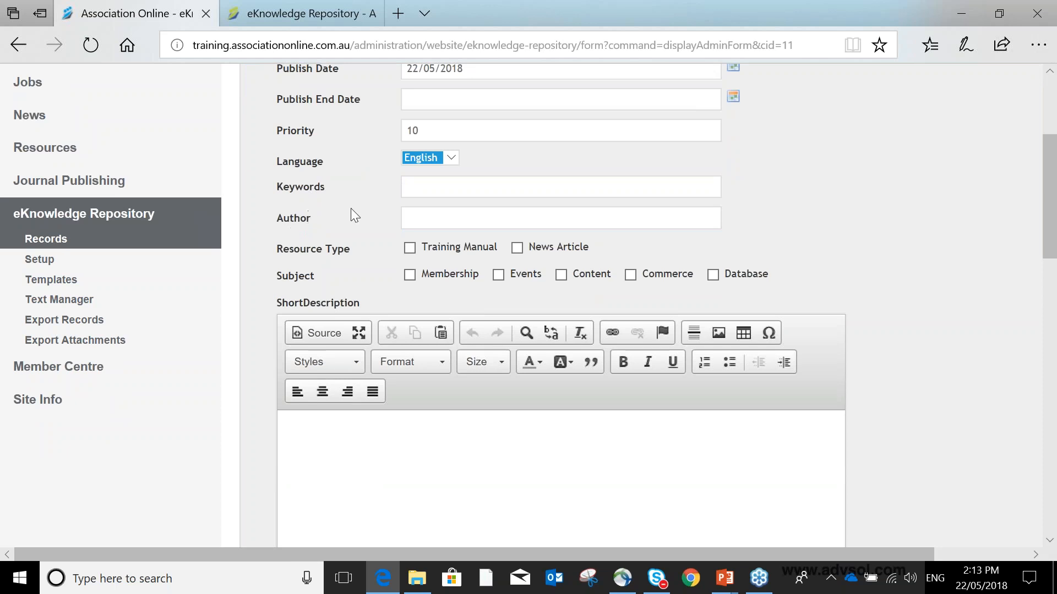
{"action": "left_click", "coordinate": [433, 157]}
{"action": "left_click", "coordinate": [567, 185]}
{"action": "left_click", "coordinate": [565, 180]}
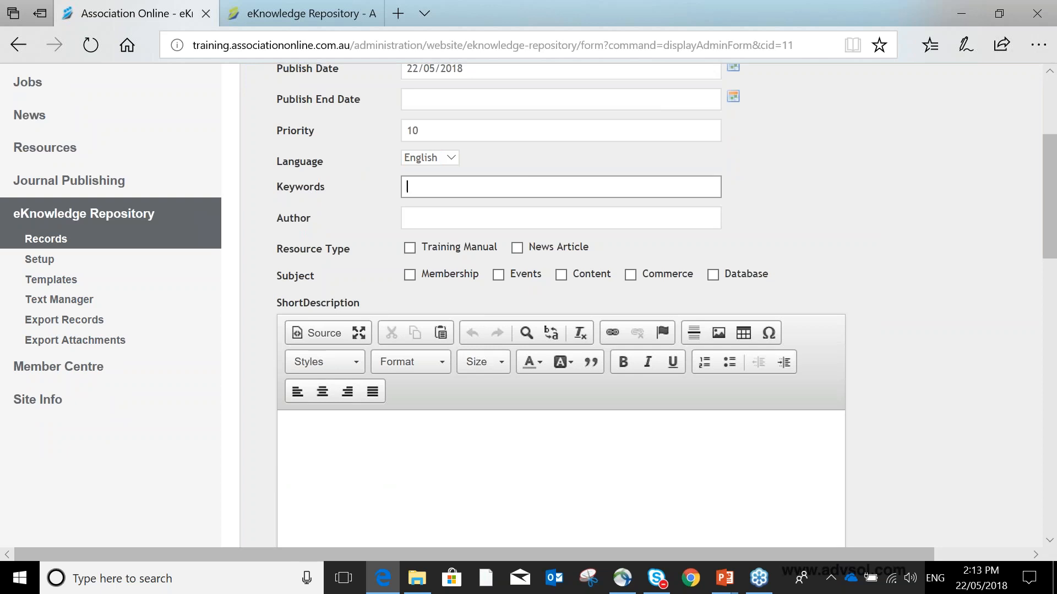
{"action": "type", "text": "eknowledge, repository,"}
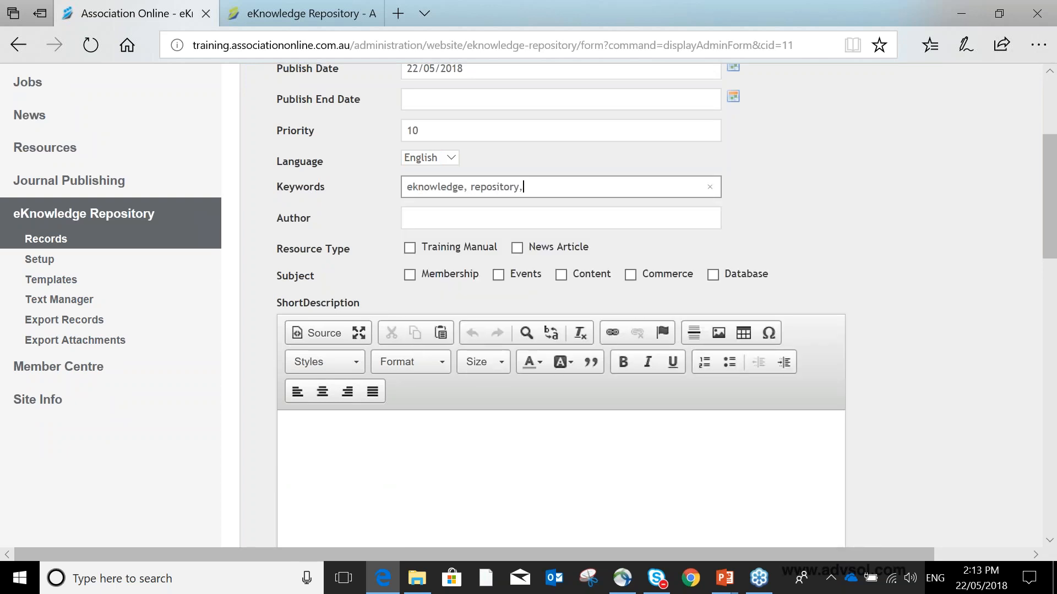
{"action": "type", "text": " association"}
{"action": "left_click", "coordinate": [553, 223]}
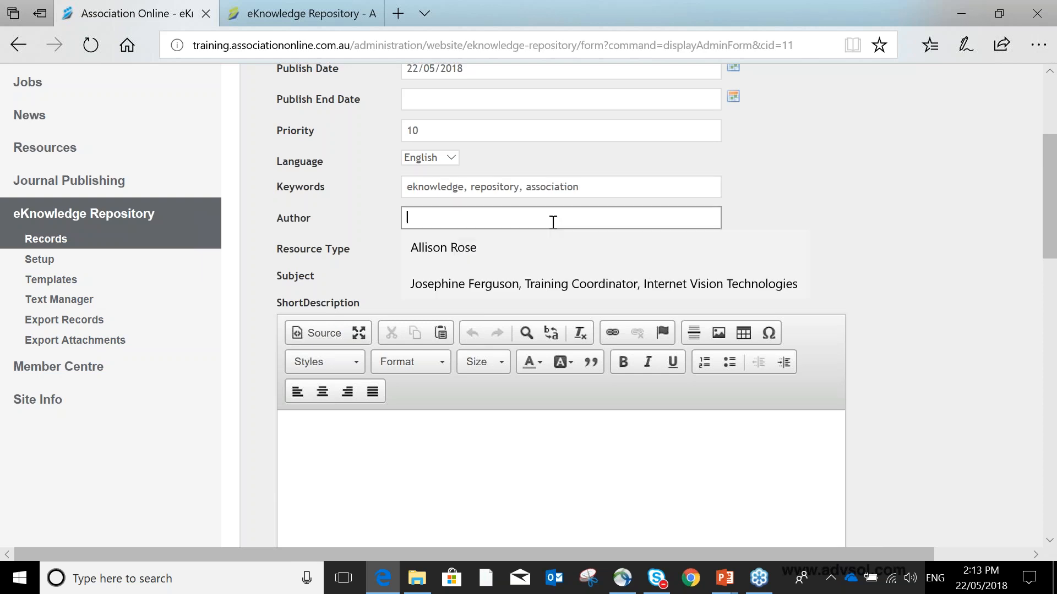
{"action": "left_click", "coordinate": [525, 248]}
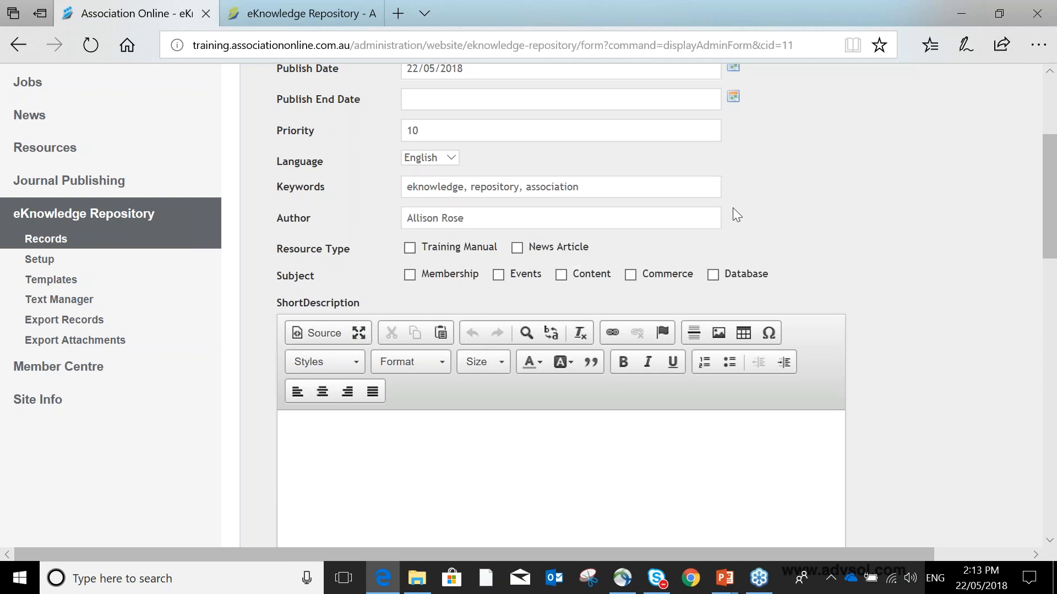
- Tick Training Manual as the resource type and Content as the subject
{"action": "left_click", "coordinate": [409, 248]}
{"action": "left_click", "coordinate": [560, 275]}
- Write the short description "Short description - displays in a list of results - has a read more link"
{"action": "scroll", "coordinate": [653, 214], "scroll_direction": "down", "scroll_amount": 4}
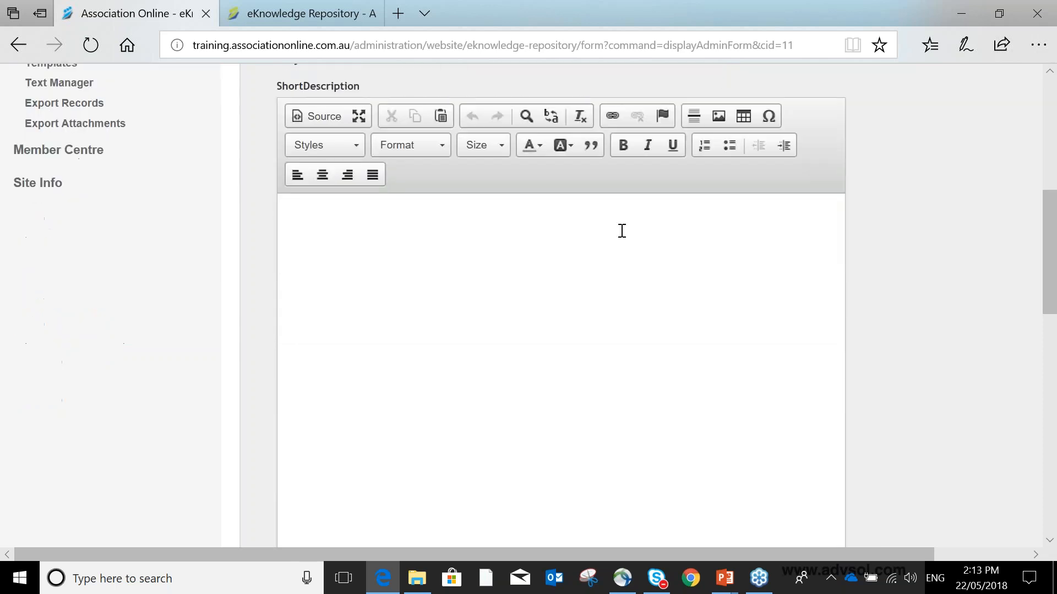
{"action": "left_click", "coordinate": [620, 232]}
{"action": "type", "text": "Short descir"}
{"action": "key", "text": "BackSpace"}
{"action": "type", "text": "ription - displays in a list of results - has a read more link"}
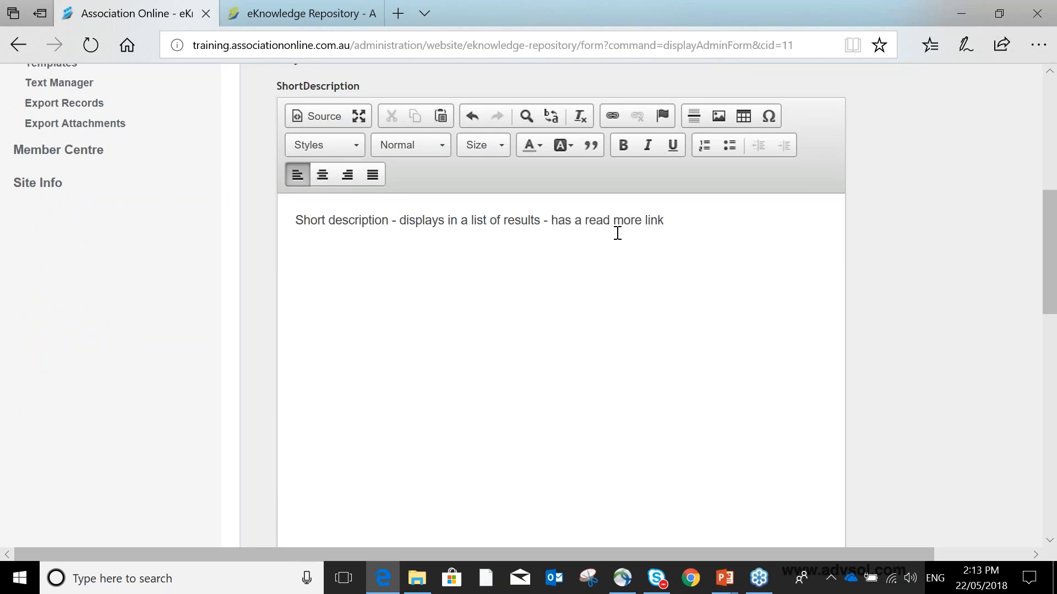
- Write the full description "Full description of record or document -use these fields to explain what this document is about."
{"action": "scroll", "coordinate": [618, 233], "scroll_direction": "down", "scroll_amount": 5}
{"action": "left_click", "coordinate": [578, 318]}
{"action": "type", "text": "Ful"}
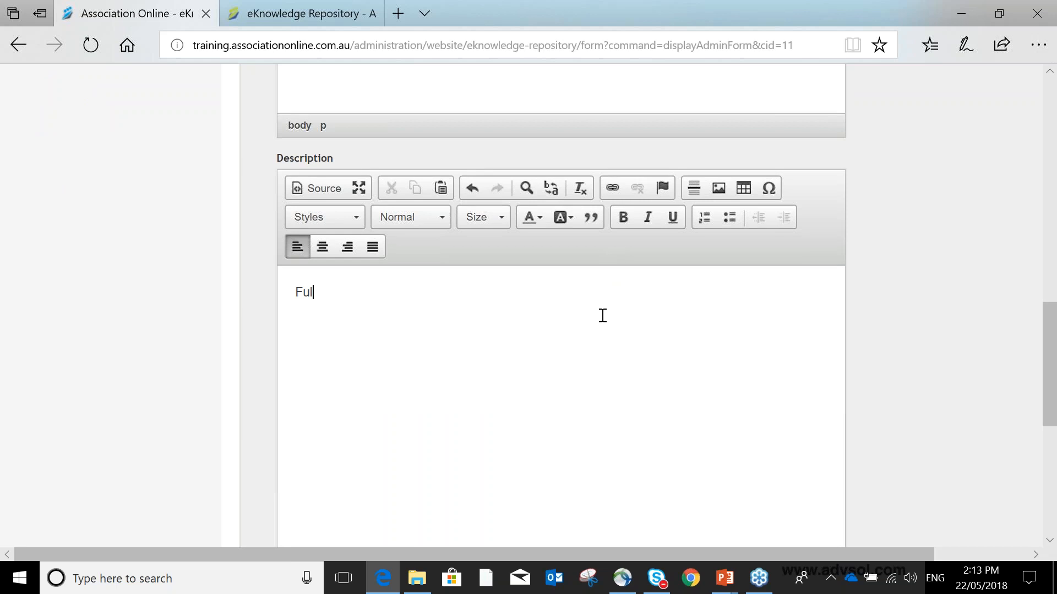
{"action": "type", "text": "l description of record or fo"}
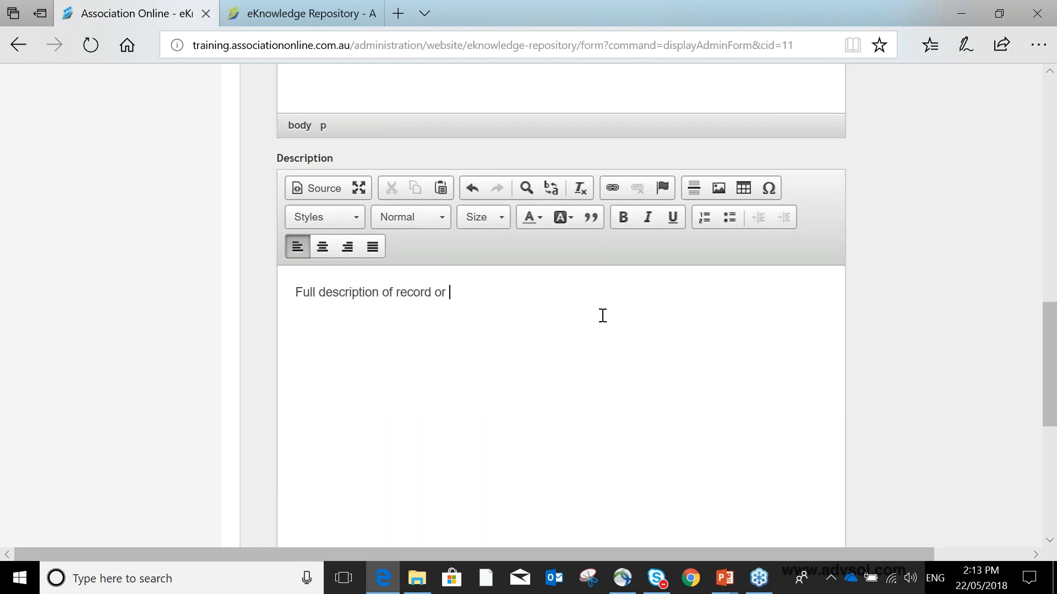
{"action": "key", "text": "BackSpace"}
{"action": "key", "text": "BackSpace"}
{"action": "type", "text": "document -use these t"}
{"action": "key", "text": "BackSpace"}
{"action": "type", "text": "filed"}
{"action": "key", "text": "BackSpace"}
{"action": "key", "text": "BackSpace"}
{"action": "key", "text": "BackSpace"}
{"action": "type", "text": "elds to explain th"}
{"action": "key", "text": "BackSpace"}
{"action": "key", "text": "BackSpace"}
{"action": "type", "text": "what this document is aboyu"}
{"action": "key", "text": "BackSpace"}
{"action": "key", "text": "BackSpace"}
{"action": "type", "text": "ut."}
- Save the new record
{"action": "scroll", "coordinate": [613, 331], "scroll_direction": "down", "scroll_amount": 5}
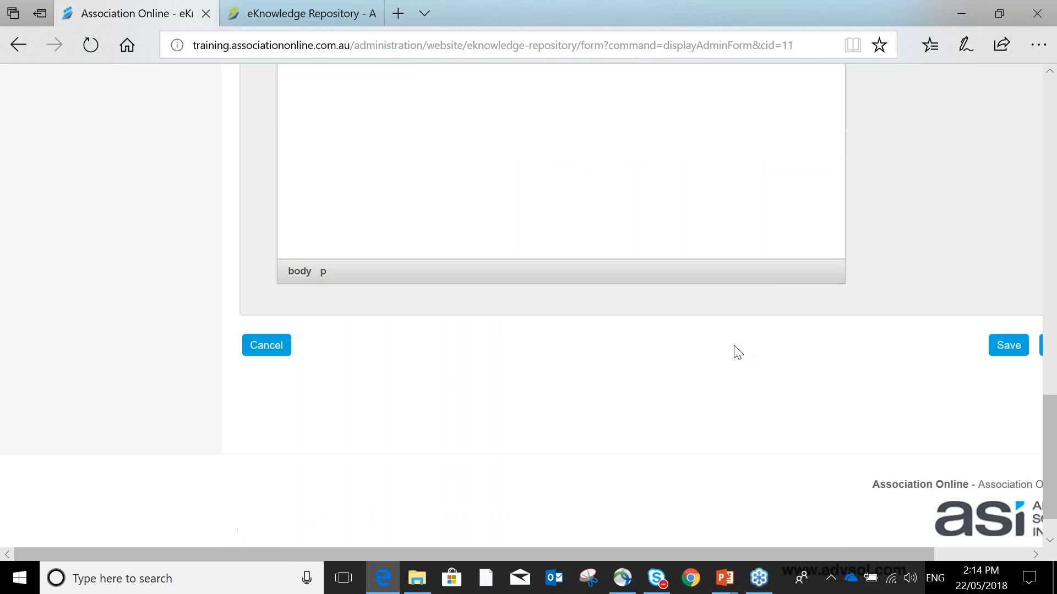
{"action": "left_click", "coordinate": [1009, 346]}
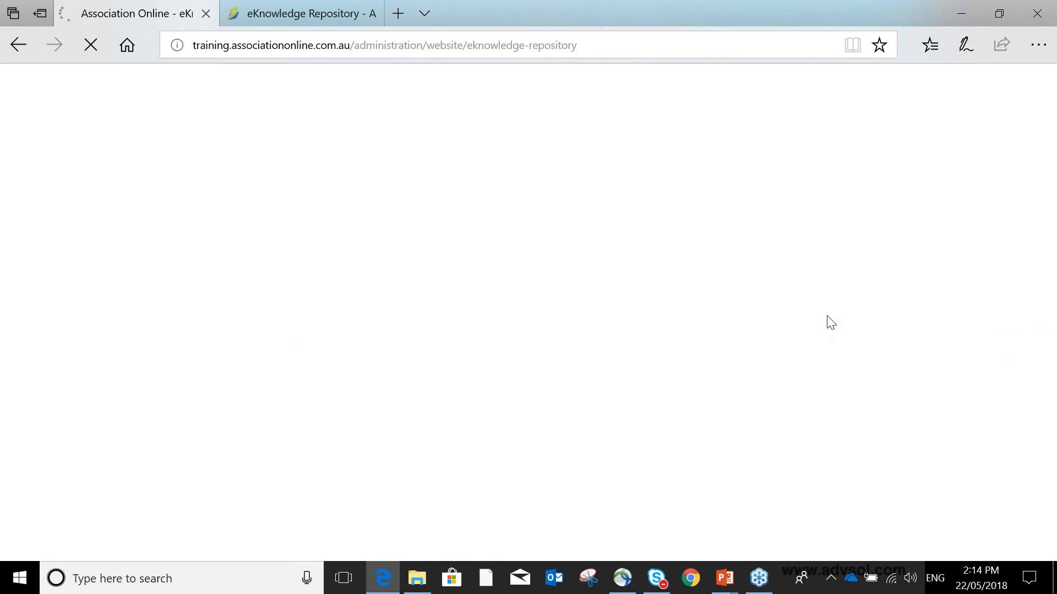
{"action": "scroll", "coordinate": [643, 330], "scroll_direction": "down", "scroll_amount": 3}
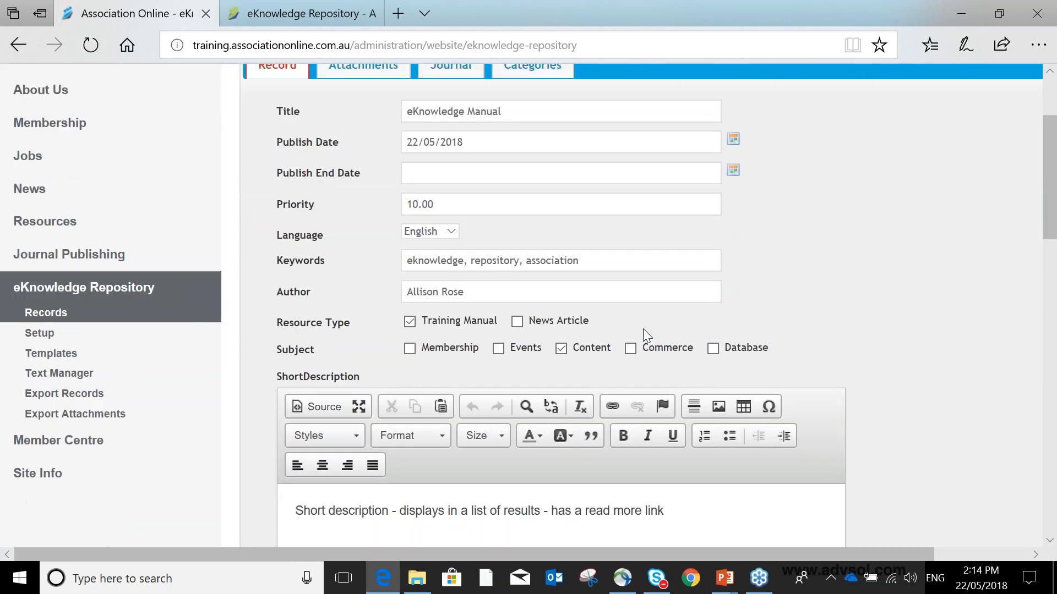
{"action": "scroll", "coordinate": [643, 331], "scroll_direction": "up", "scroll_amount": 3}
- Open the record's attachments and set the file title to eKnowledge Manual
{"action": "left_click", "coordinate": [388, 214]}
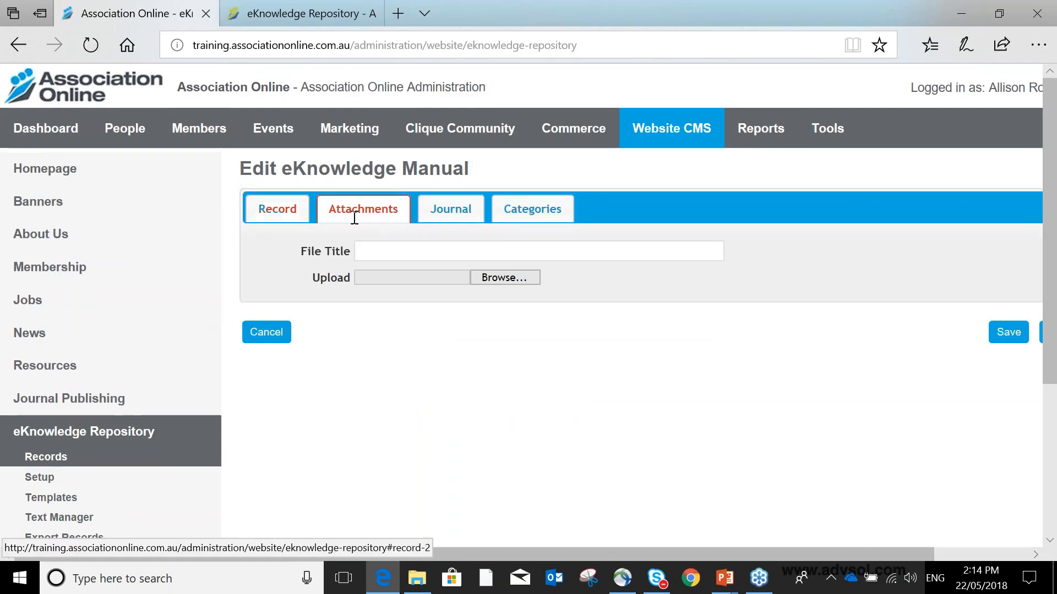
{"action": "left_click", "coordinate": [396, 250]}
{"action": "left_click", "coordinate": [418, 279]}
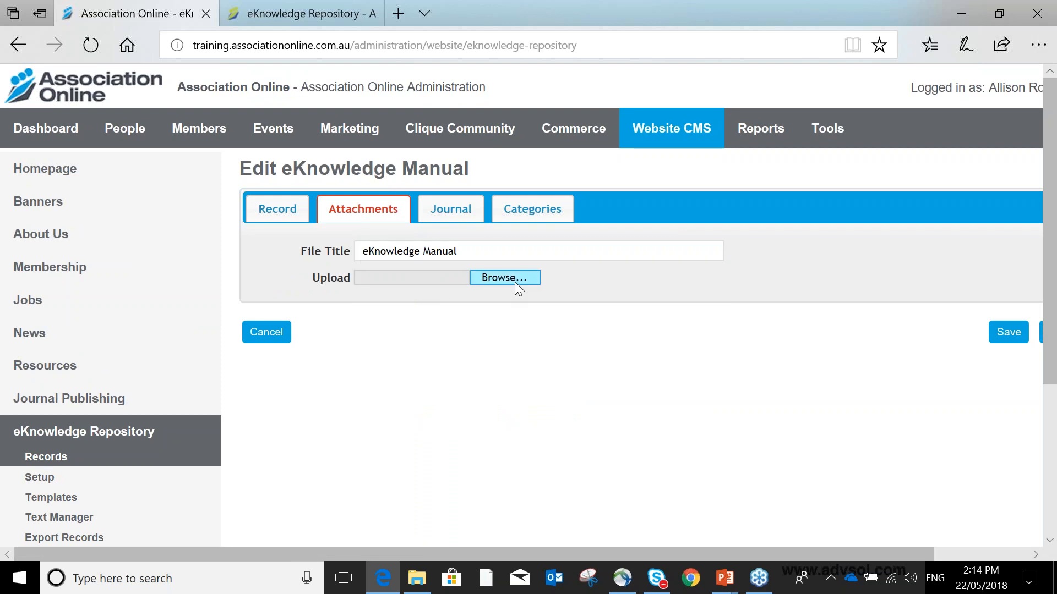
- Upload the Eknowledge manual PDF from Documents > AOTraining Docs > Eknowledge and save the attachment
{"action": "left_click", "coordinate": [498, 278]}
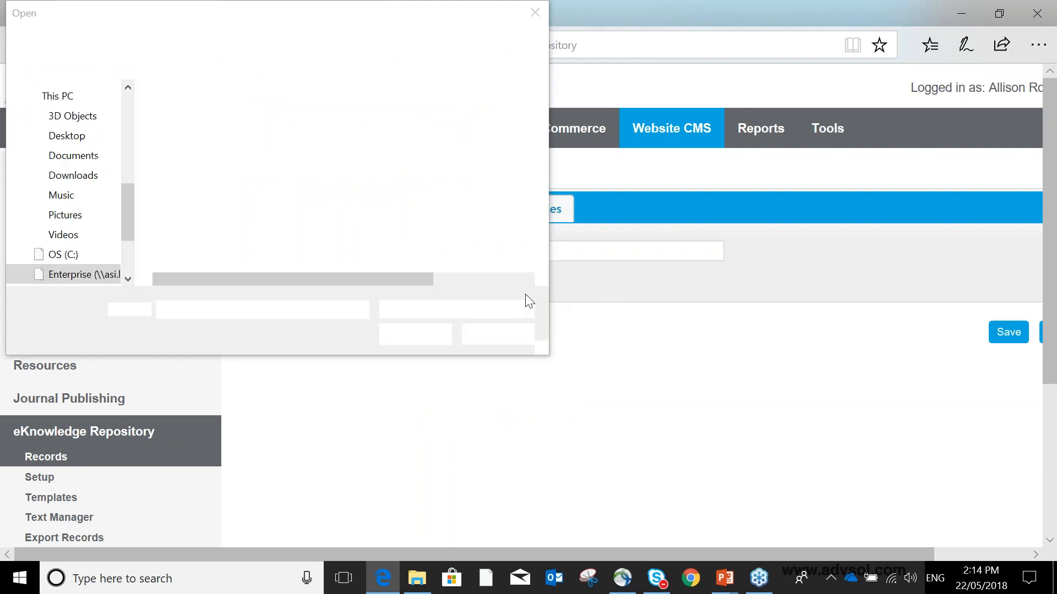
{"action": "left_click", "coordinate": [89, 157]}
{"action": "double_click", "coordinate": [236, 118]}
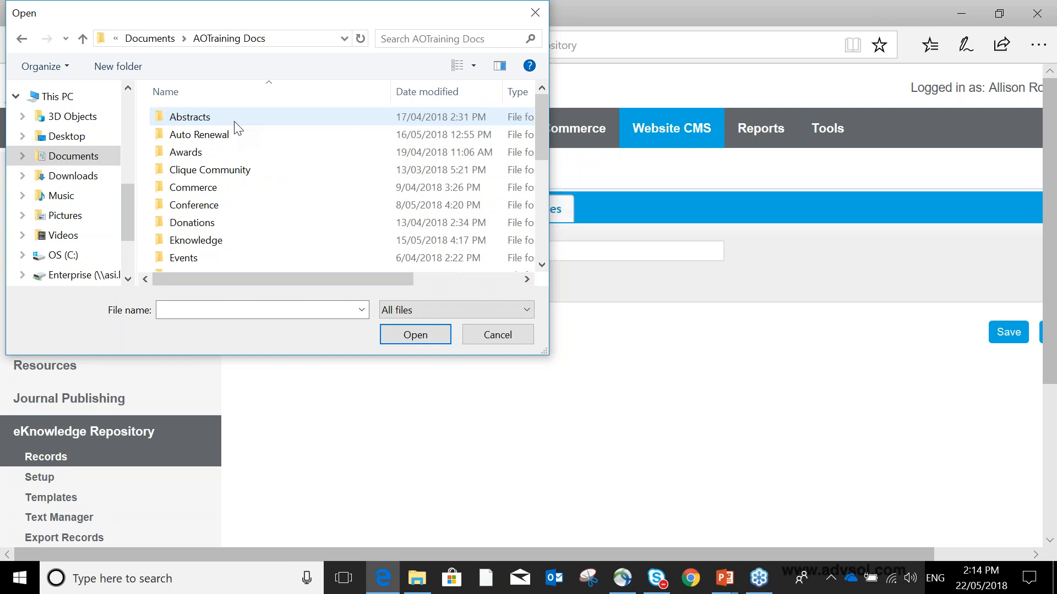
{"action": "double_click", "coordinate": [214, 241]}
{"action": "left_click", "coordinate": [226, 138]}
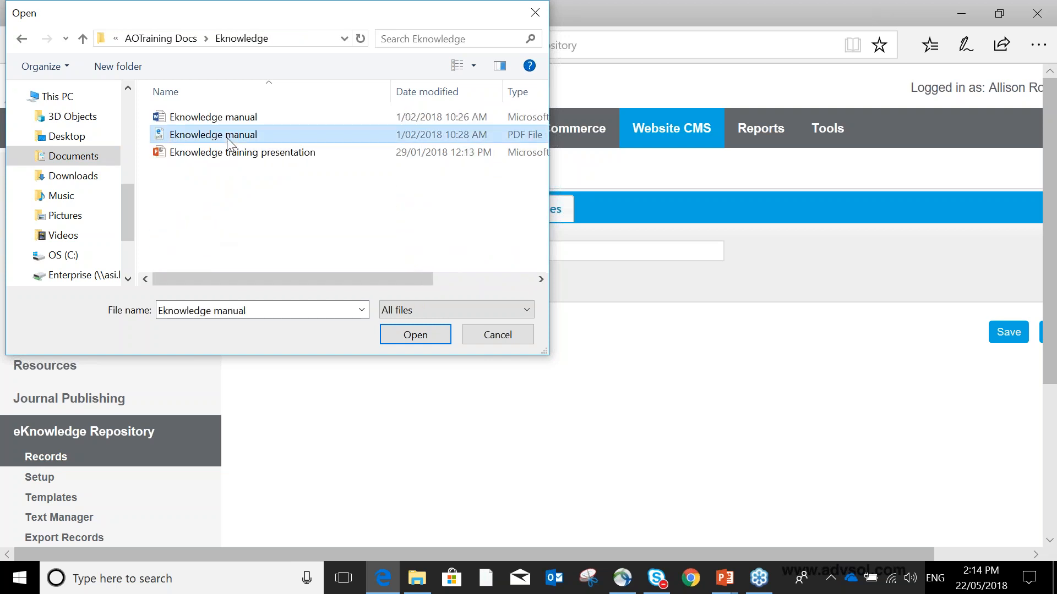
{"action": "left_click", "coordinate": [415, 335]}
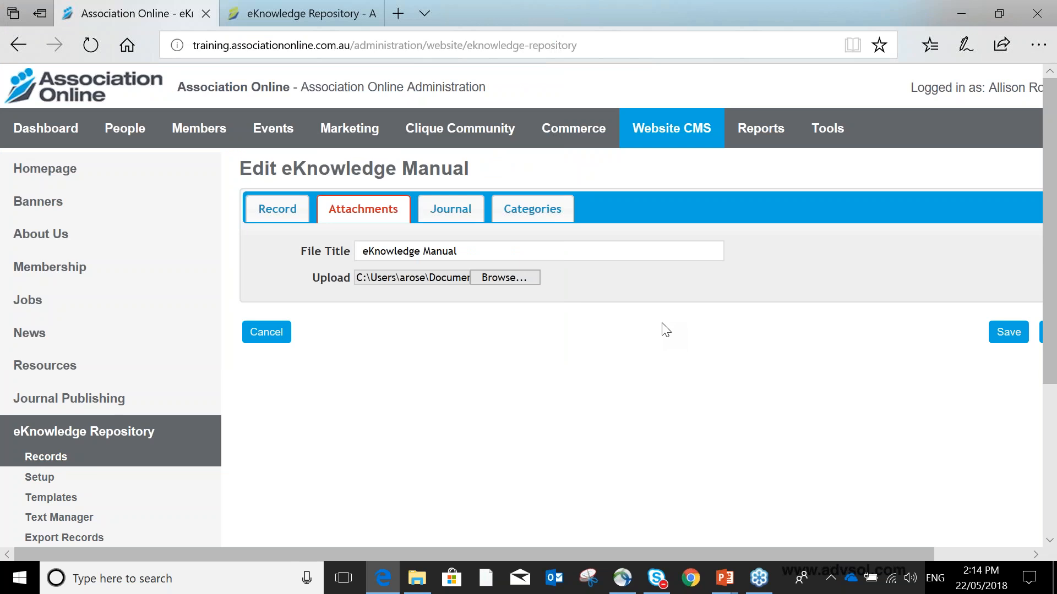
{"action": "left_click", "coordinate": [1000, 333]}
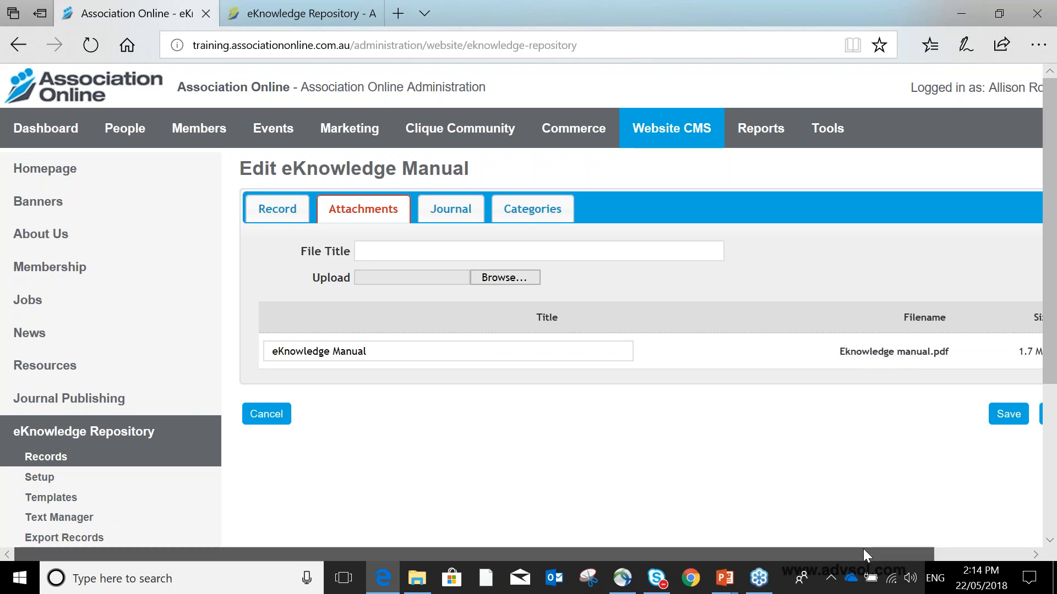
- Check the record's categories and save, returning to the records list
{"action": "left_click_drag", "start_coordinate": [863, 549], "coordinate": [951, 537]}
{"action": "left_click", "coordinate": [347, 251]}
{"action": "left_click", "coordinate": [656, 247]}
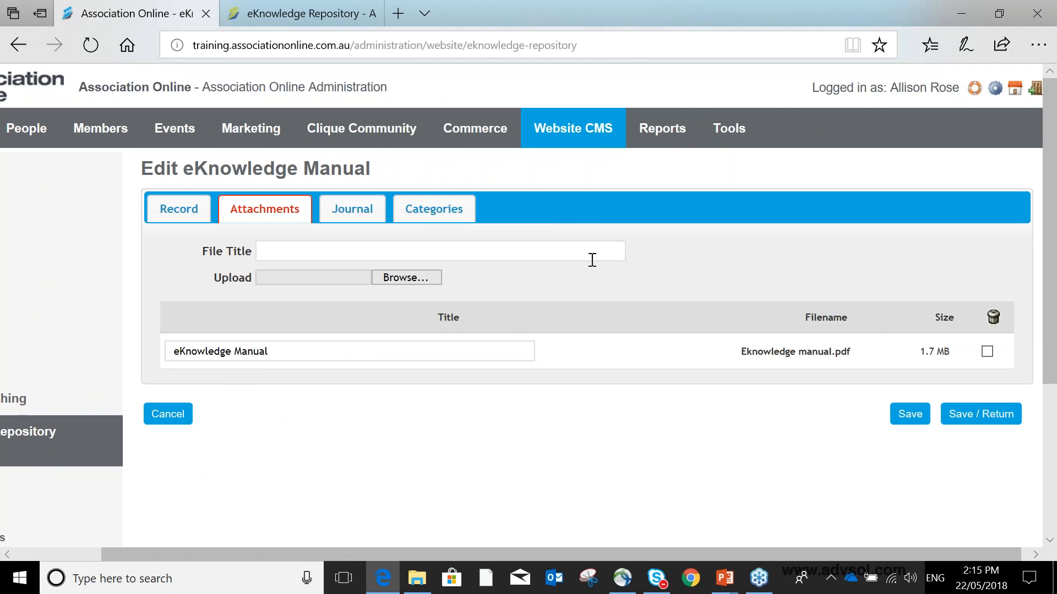
{"action": "left_click", "coordinate": [428, 215]}
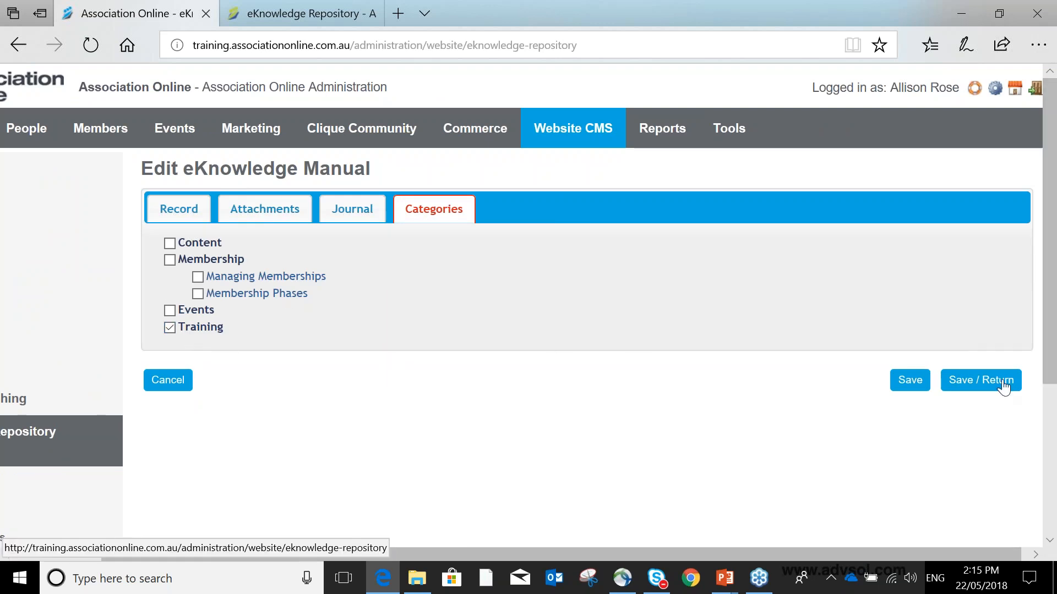
{"action": "left_click", "coordinate": [1003, 386]}
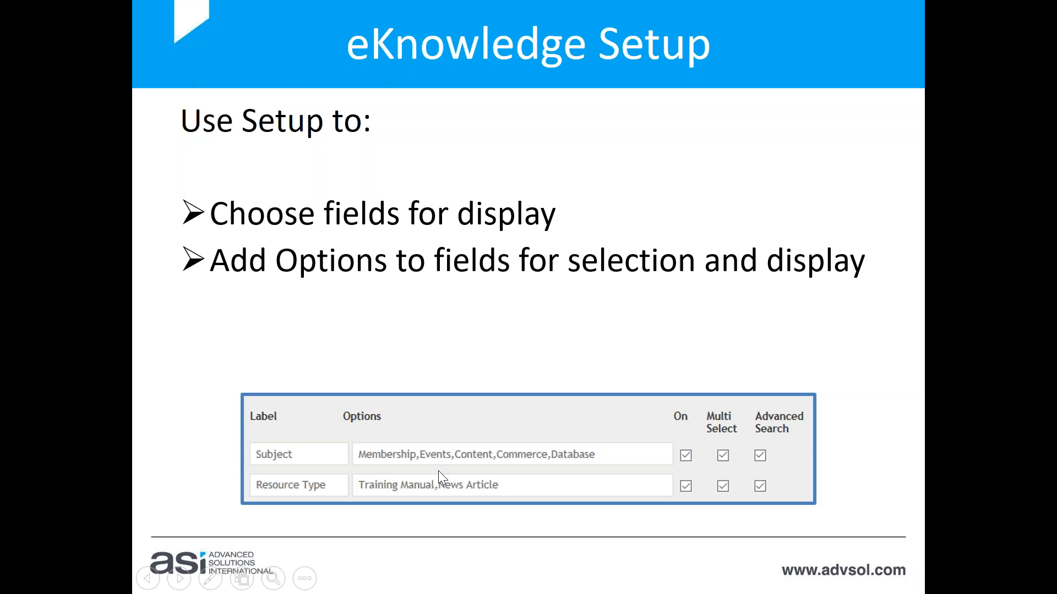
{"action": "left_click", "coordinate": [537, 229]}
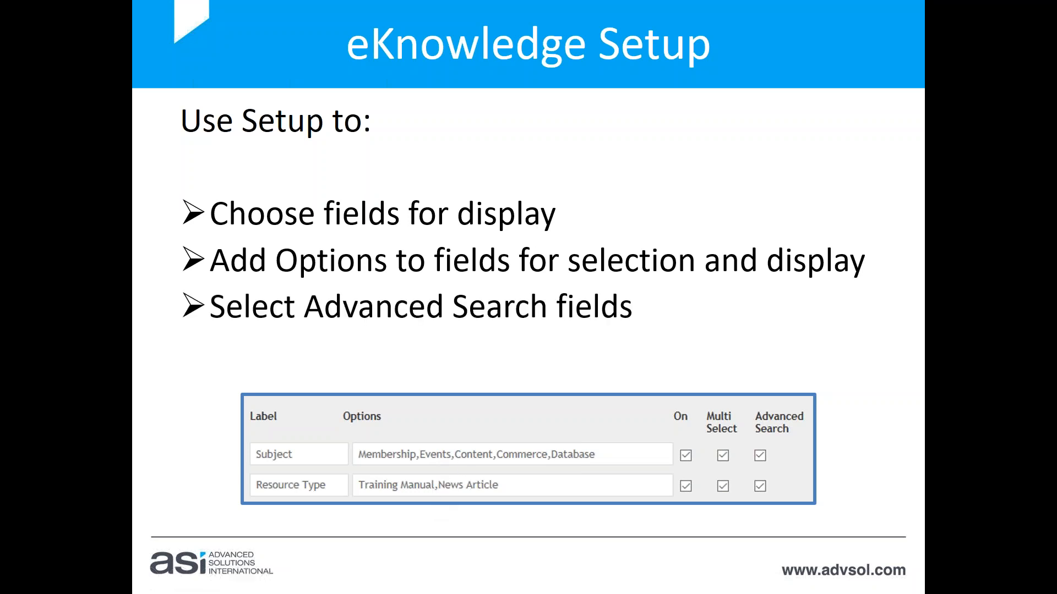
{"action": "key", "text": "Right"}
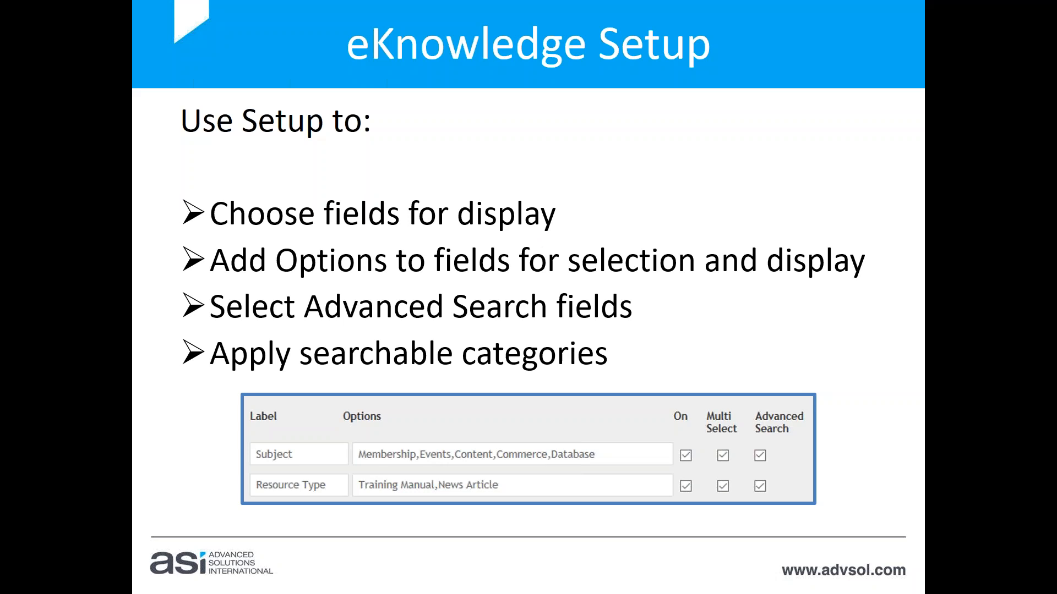
{"action": "key", "text": "alt+Tab"}
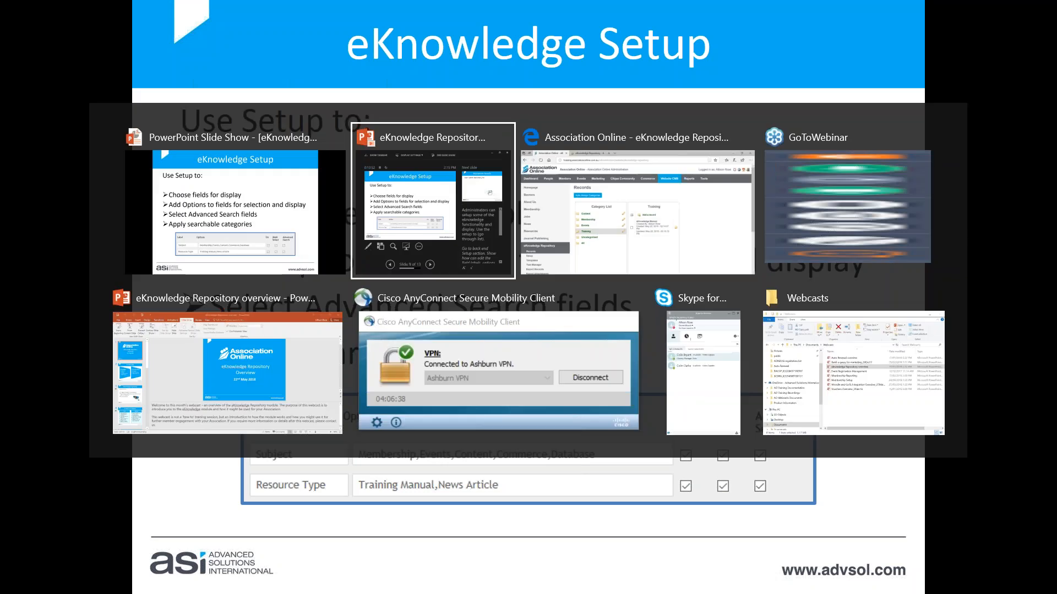
- Open the eKnowledge Repository Setup and review the field labels, options and search settings
{"action": "scroll", "coordinate": [174, 348], "scroll_direction": "down", "scroll_amount": 3}
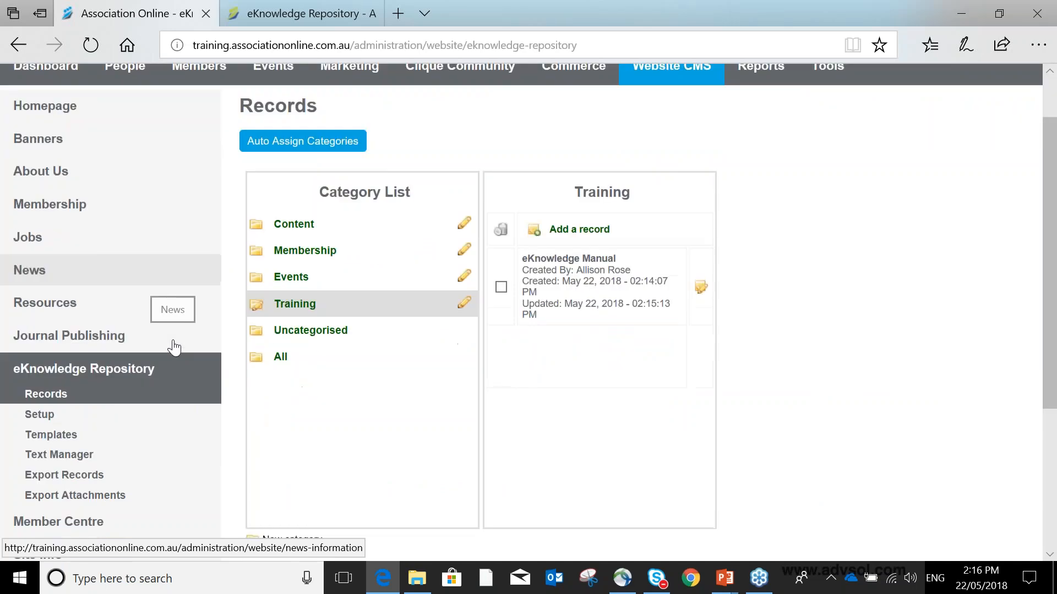
{"action": "left_click", "coordinate": [57, 332]}
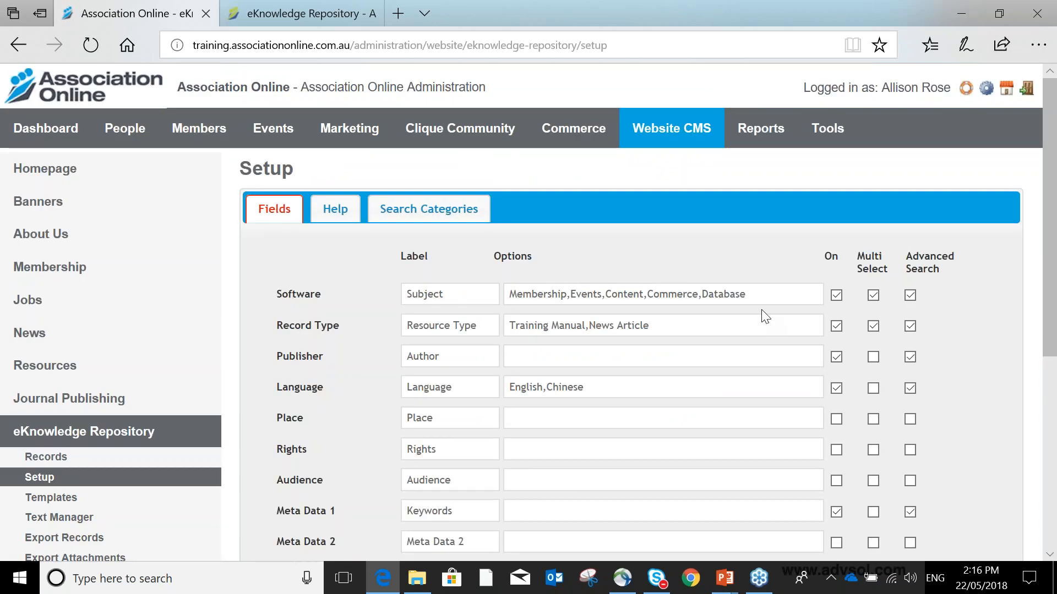
{"action": "scroll", "coordinate": [761, 309], "scroll_direction": "down", "scroll_amount": 1}
{"action": "scroll", "coordinate": [765, 316], "scroll_direction": "down", "scroll_amount": 2}
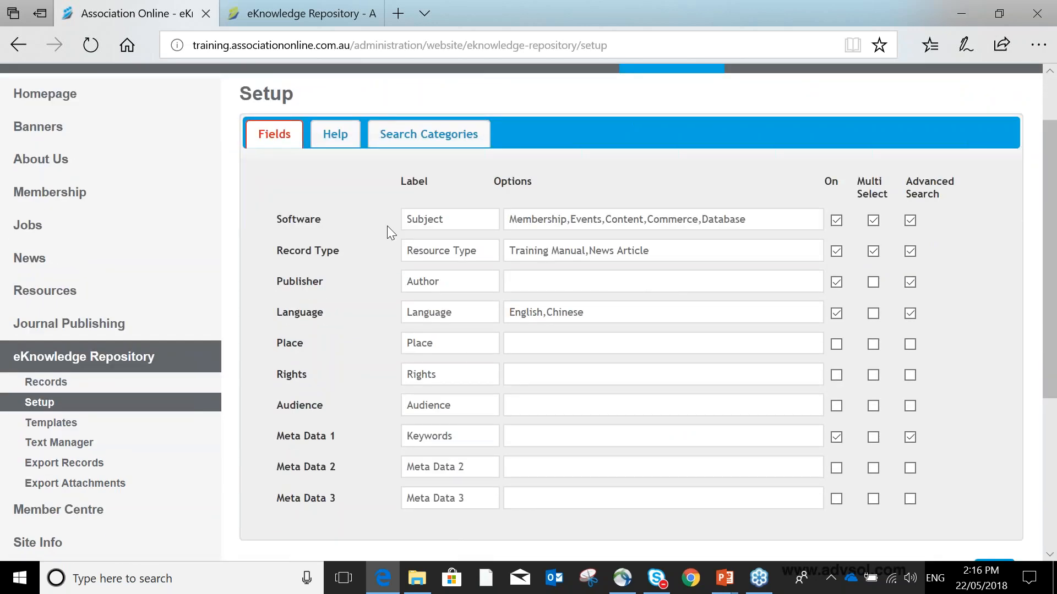
{"action": "left_click_drag", "start_coordinate": [452, 220], "coordinate": [395, 223]}
{"action": "left_click_drag", "start_coordinate": [318, 216], "coordinate": [323, 497]}
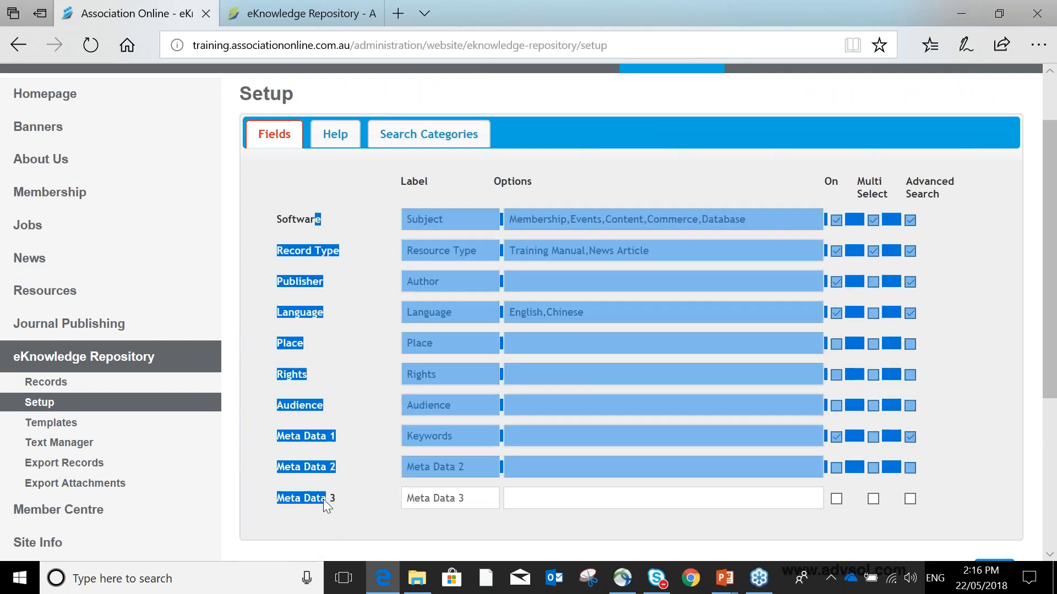
{"action": "left_click", "coordinate": [358, 365]}
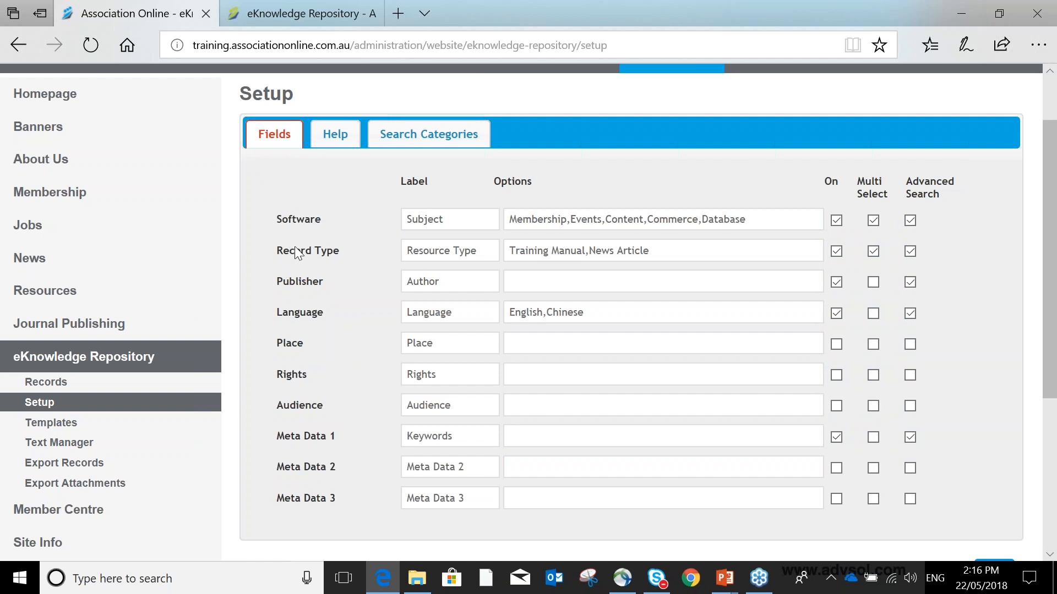
{"action": "left_click_drag", "start_coordinate": [277, 220], "coordinate": [318, 225]}
- Examine the Software label and options and the Meta Data 1 label in the Setup fields
{"action": "left_click", "coordinate": [428, 219]}
{"action": "double_click", "coordinate": [435, 223]}
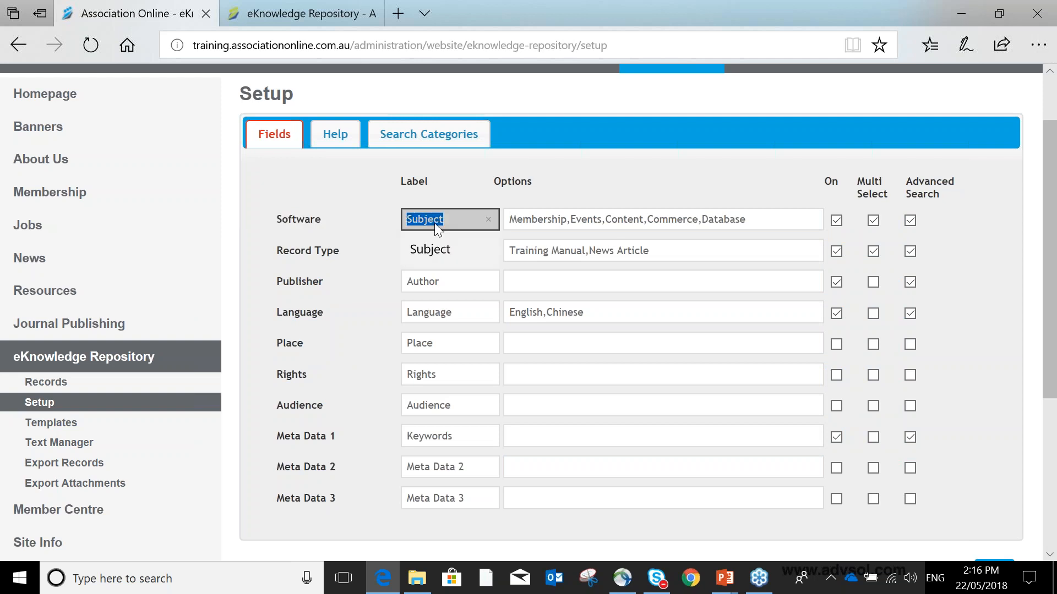
{"action": "left_click", "coordinate": [429, 254]}
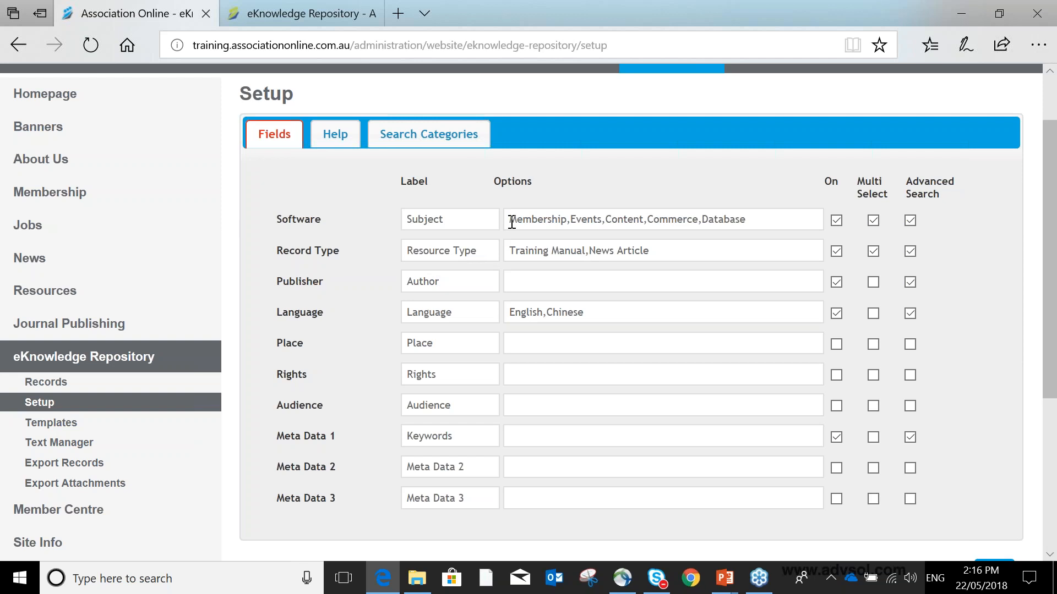
{"action": "left_click_drag", "start_coordinate": [511, 222], "coordinate": [739, 224]}
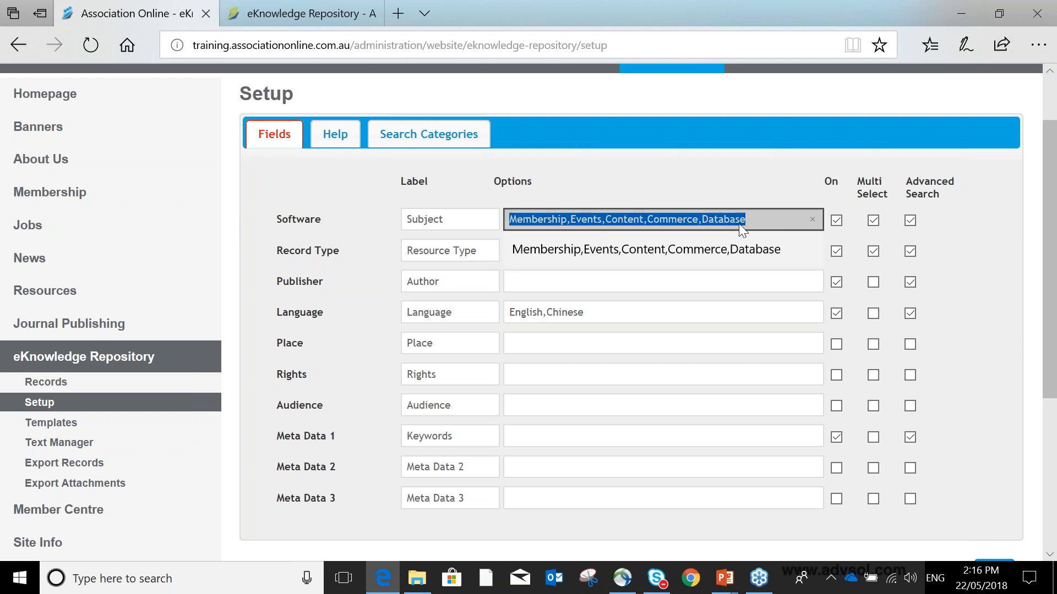
{"action": "left_click", "coordinate": [710, 189]}
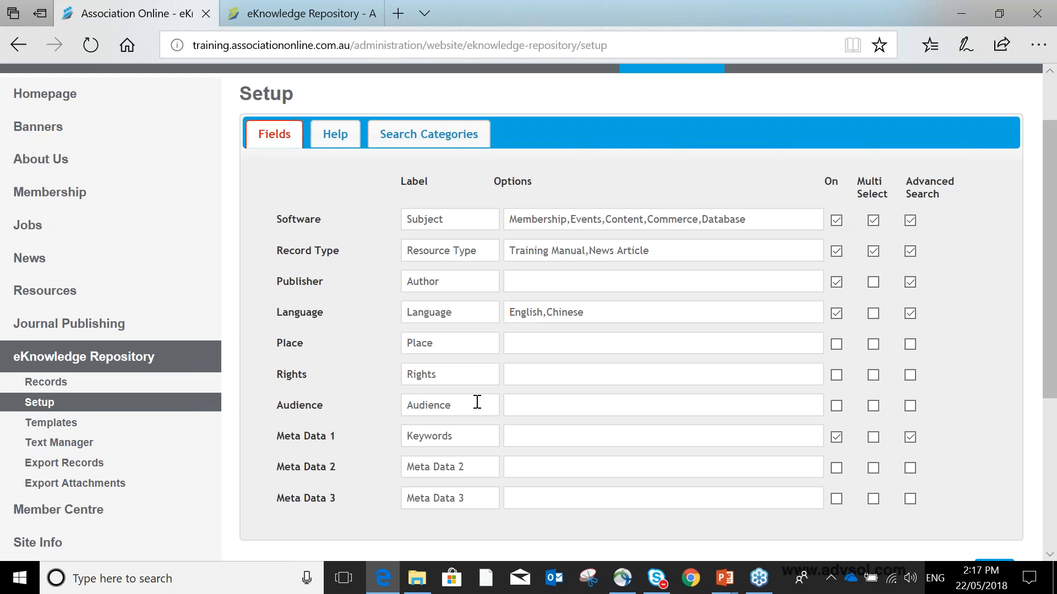
{"action": "left_click_drag", "start_coordinate": [460, 436], "coordinate": [337, 437]}
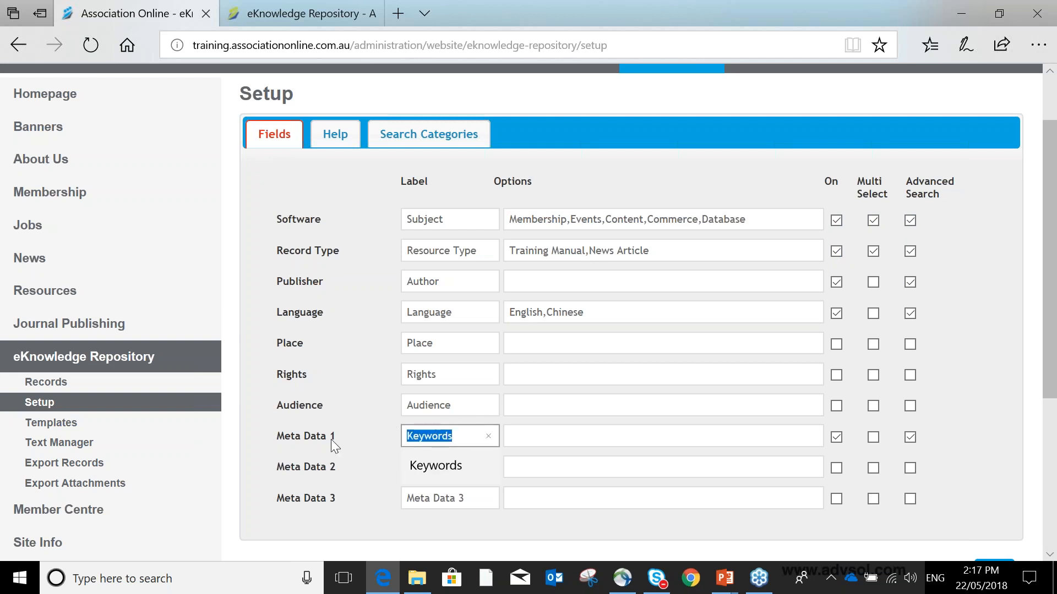
{"action": "left_click", "coordinate": [539, 433]}
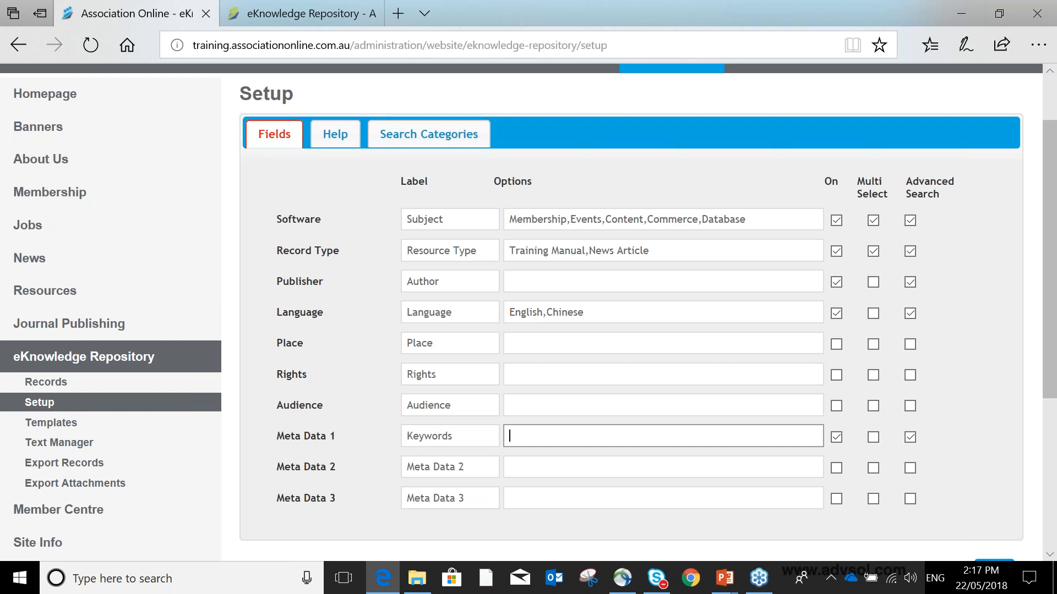
- Review the Search Categories selection and save the setup
{"action": "left_click", "coordinate": [424, 140]}
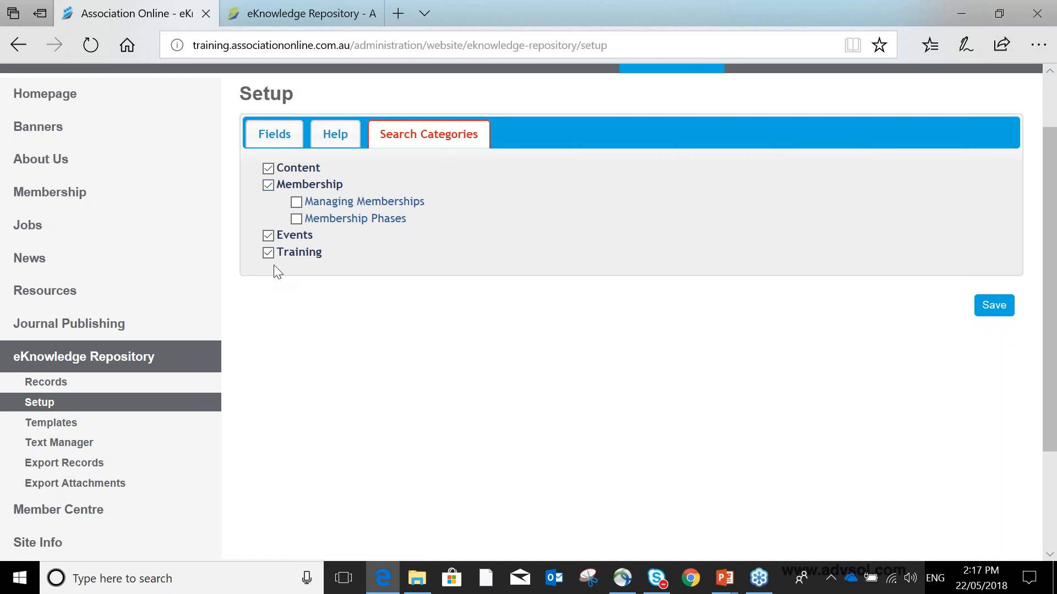
{"action": "left_click", "coordinate": [992, 308]}
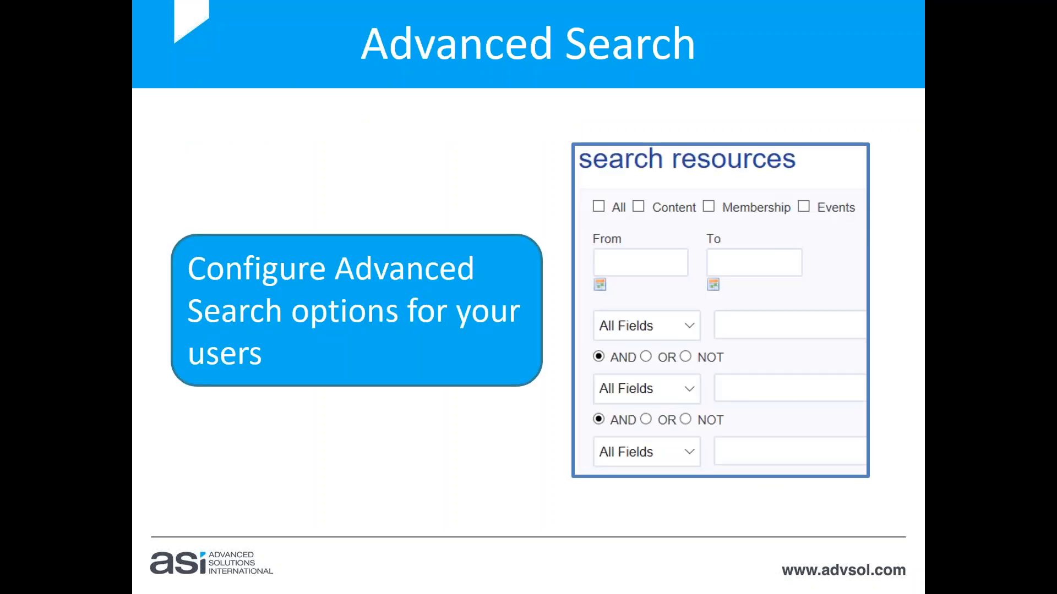
- On the public repository page, search resources with the keyword manual in all categories
{"action": "key", "text": "Left"}
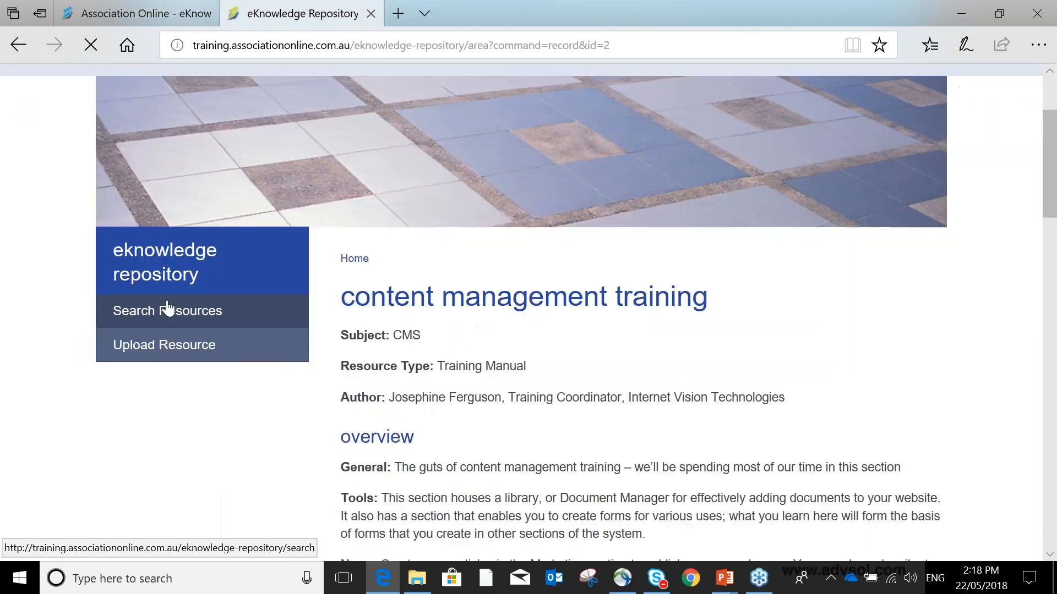
{"action": "left_click", "coordinate": [168, 310]}
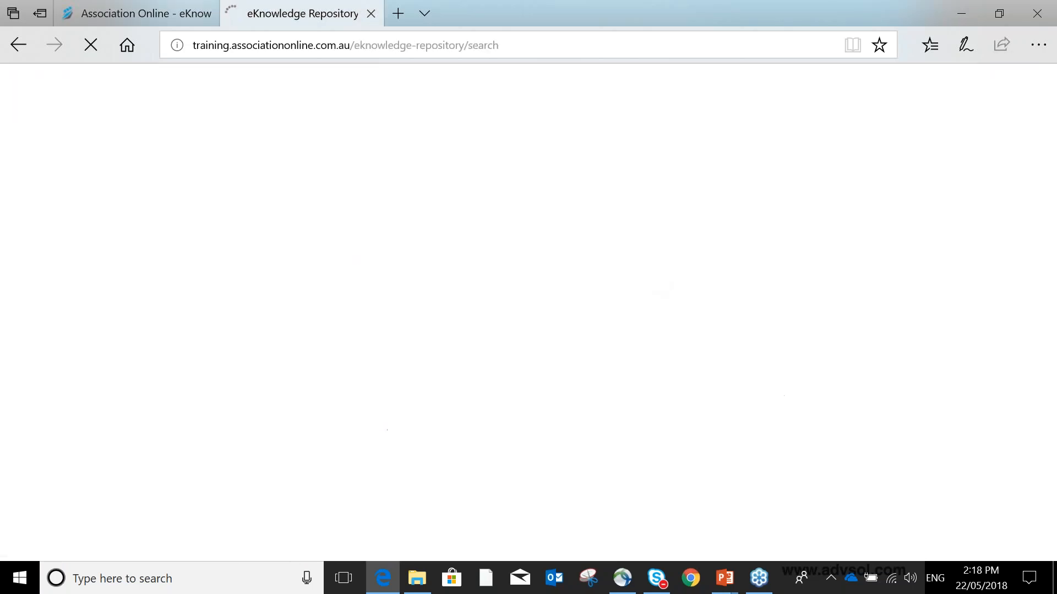
{"action": "scroll", "coordinate": [666, 261], "scroll_direction": "down", "scroll_amount": 4}
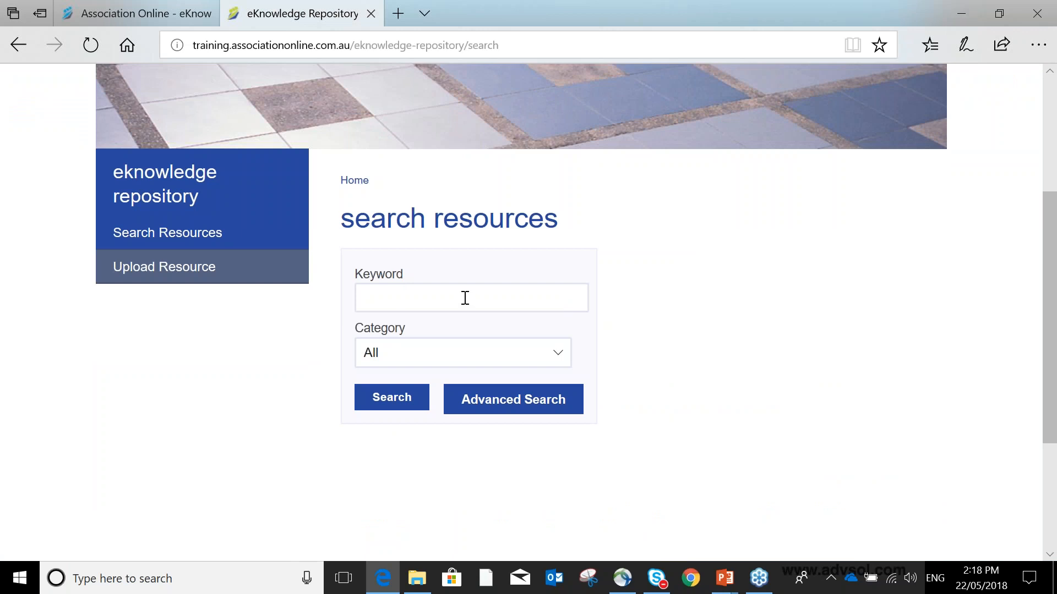
{"action": "left_click", "coordinate": [424, 347]}
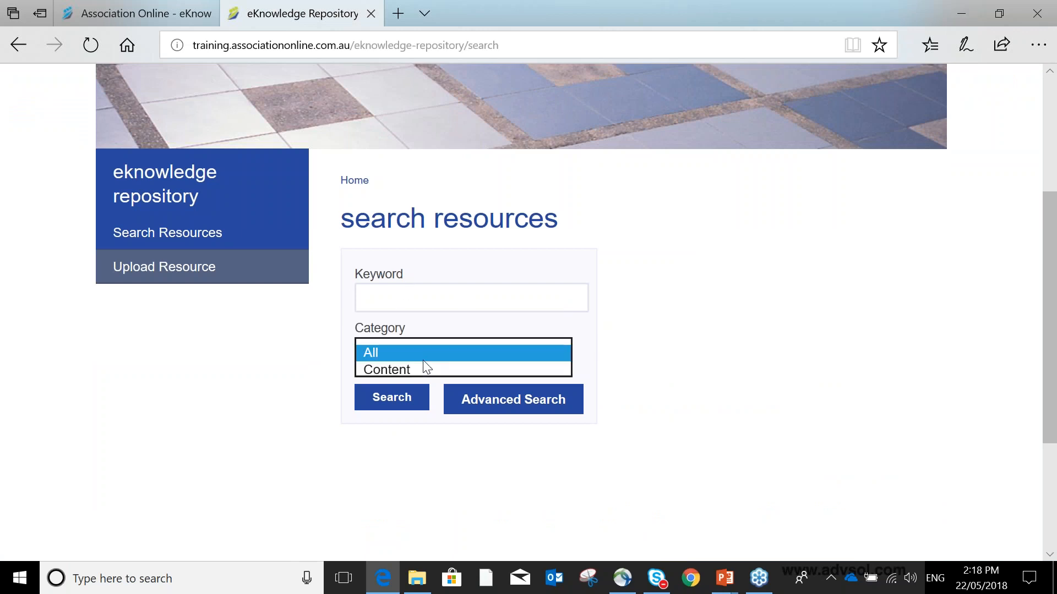
{"action": "left_click", "coordinate": [443, 297]}
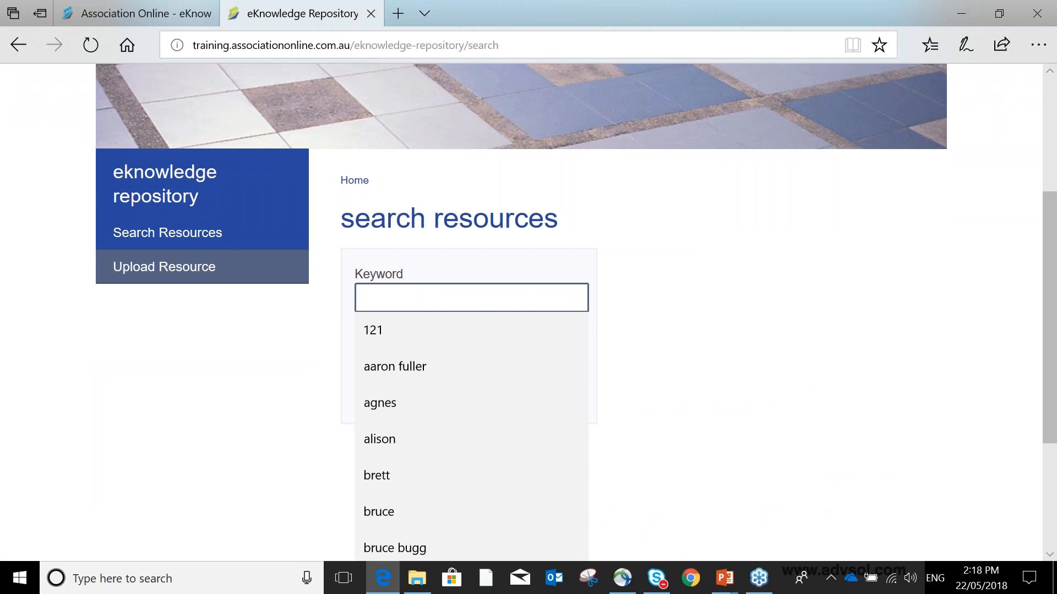
{"action": "type", "text": "c"}
{"action": "key", "text": "BackSpace"}
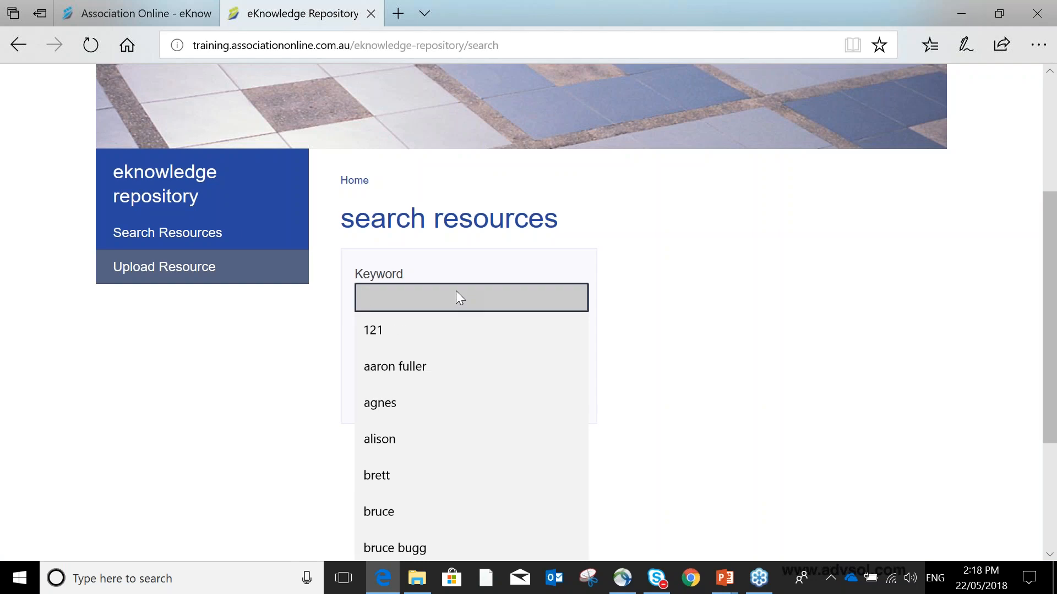
{"action": "type", "text": "manual"}
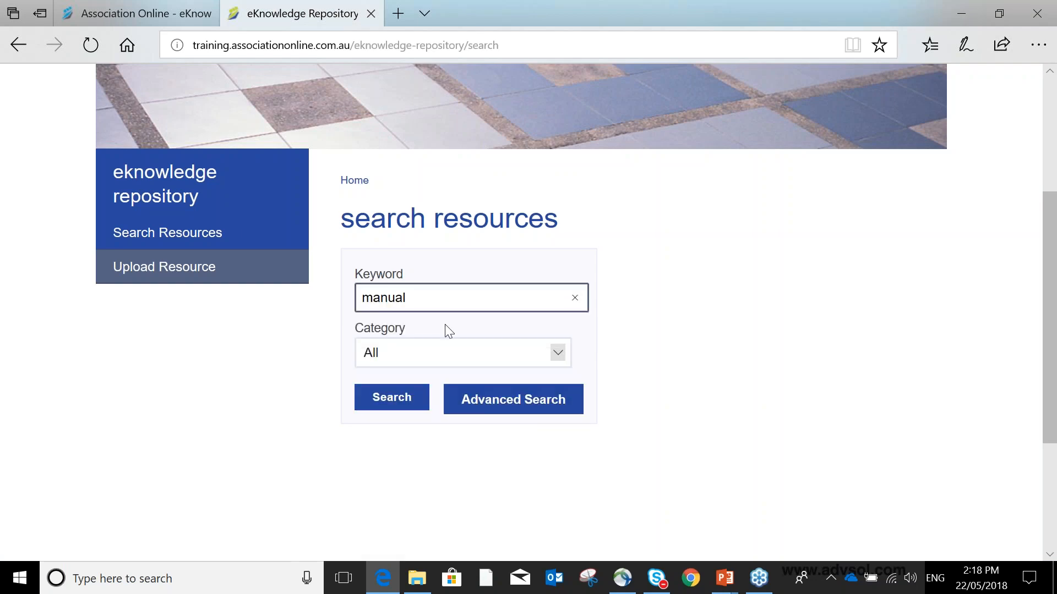
{"action": "left_click", "coordinate": [414, 399]}
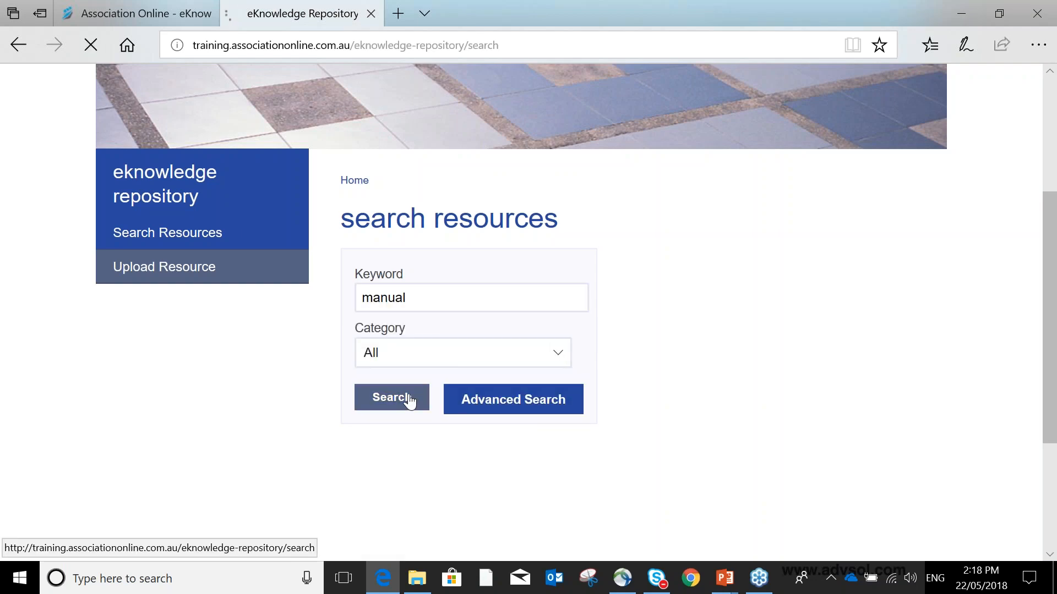
- Scroll through the search results and open the eknowledge manual record
{"action": "scroll", "coordinate": [410, 395], "scroll_direction": "down", "scroll_amount": 2}
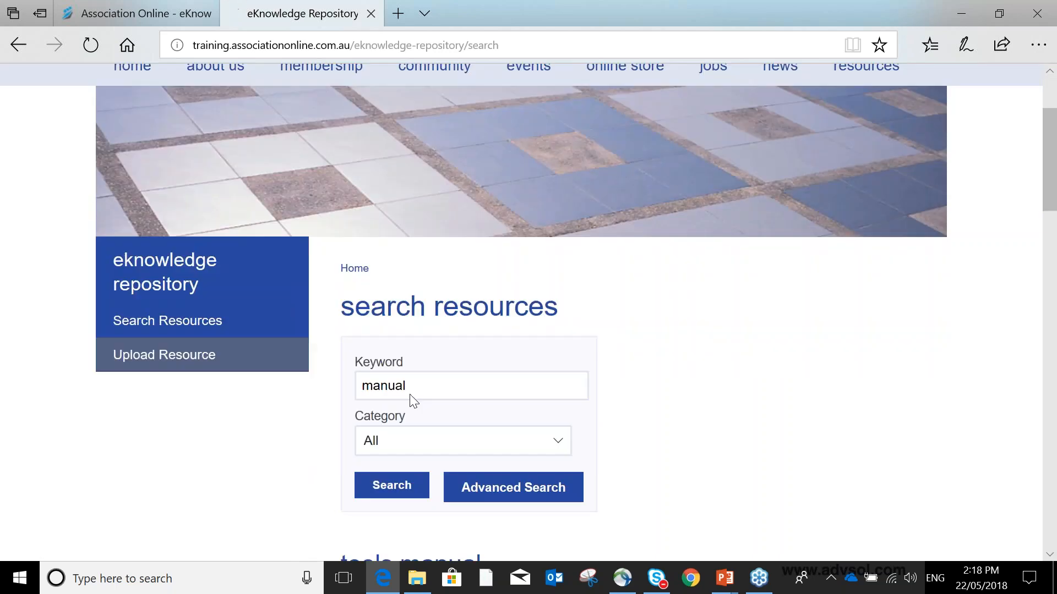
{"action": "scroll", "coordinate": [413, 400], "scroll_direction": "down", "scroll_amount": 5}
{"action": "scroll", "coordinate": [550, 313], "scroll_direction": "down", "scroll_amount": 7}
{"action": "scroll", "coordinate": [483, 372], "scroll_direction": "down", "scroll_amount": 10}
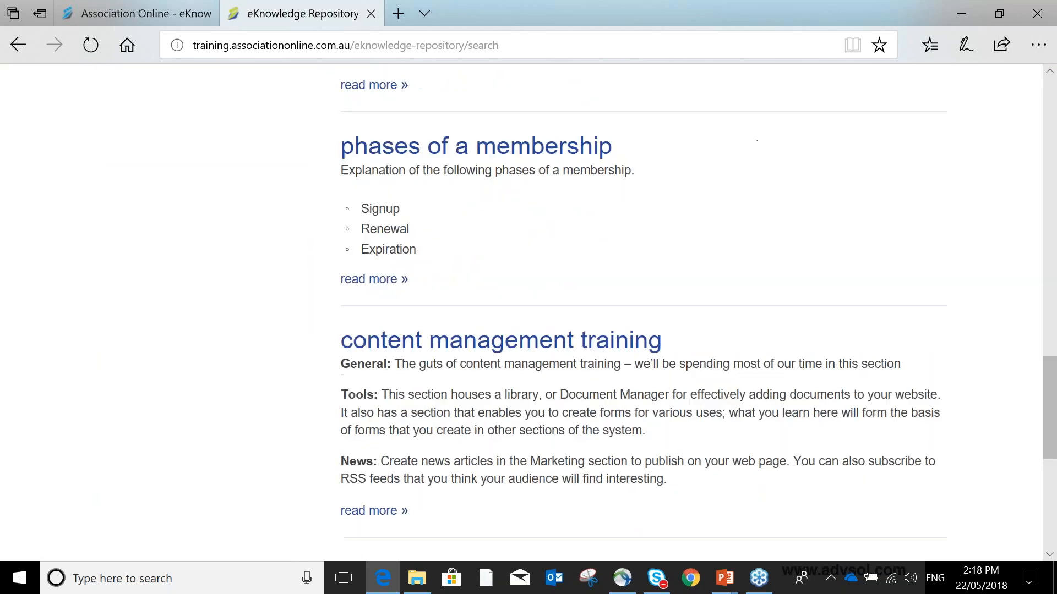
{"action": "left_click_drag", "start_coordinate": [332, 375], "coordinate": [702, 373]}
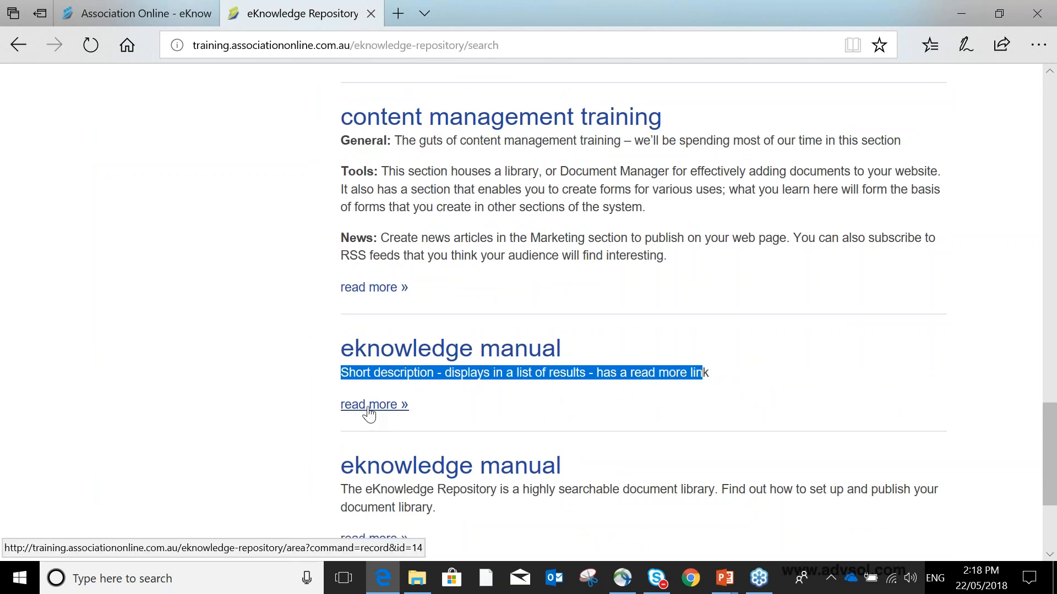
{"action": "left_click", "coordinate": [446, 354]}
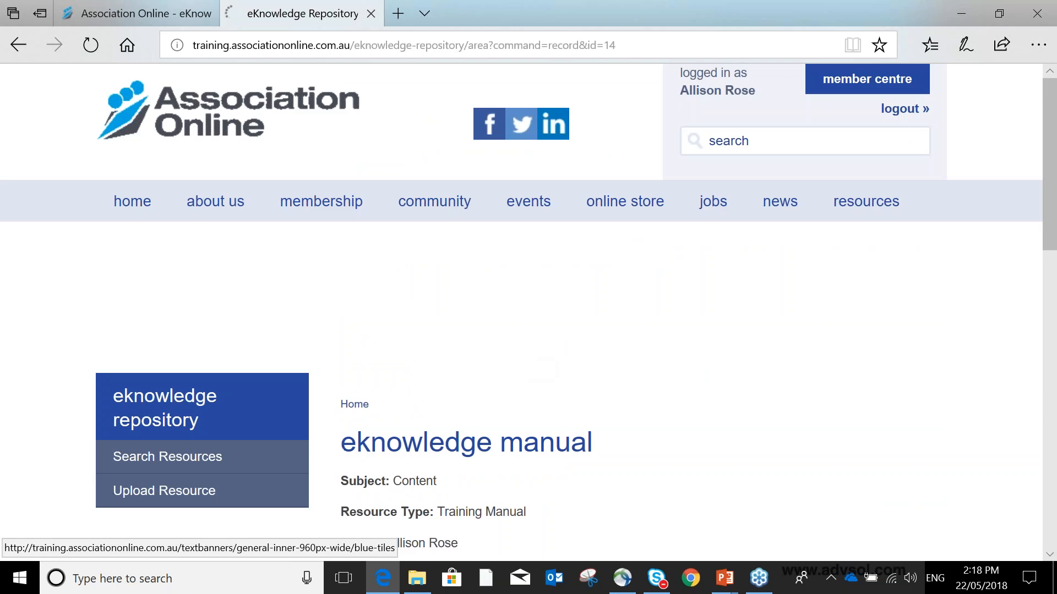
- Examine the record's subject, resource type, author, language, overview and attachments
{"action": "scroll", "coordinate": [525, 358], "scroll_direction": "down", "scroll_amount": 1}
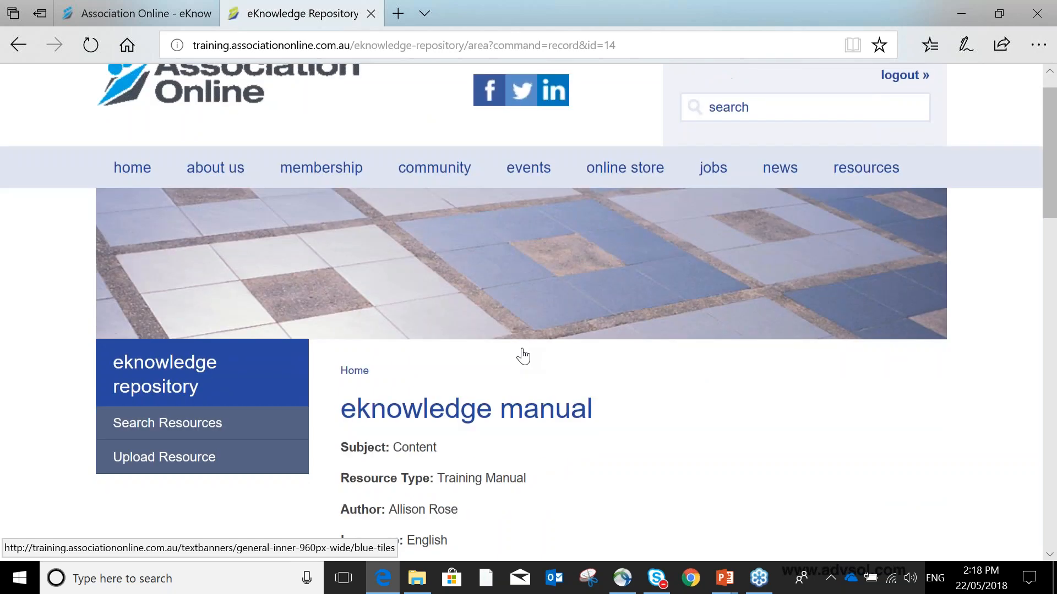
{"action": "scroll", "coordinate": [523, 357], "scroll_direction": "down", "scroll_amount": 3}
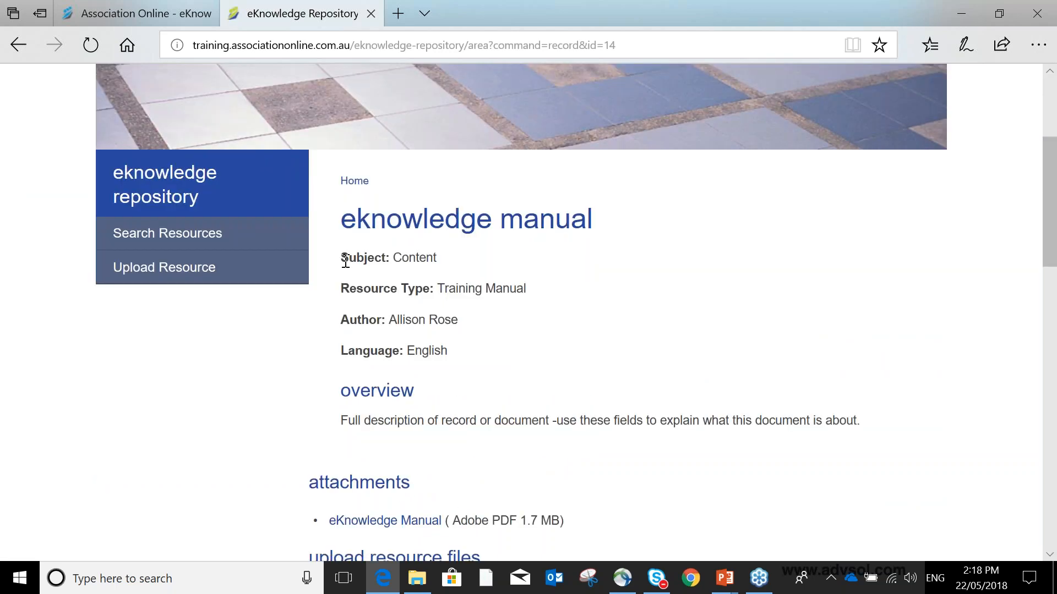
{"action": "left_click_drag", "start_coordinate": [342, 257], "coordinate": [391, 258]}
{"action": "left_click_drag", "start_coordinate": [342, 289], "coordinate": [438, 288]}
{"action": "left_click_drag", "start_coordinate": [342, 320], "coordinate": [406, 353]}
{"action": "scroll", "coordinate": [434, 392], "scroll_direction": "down", "scroll_amount": 1}
{"action": "scroll", "coordinate": [434, 393], "scroll_direction": "down", "scroll_amount": 4}
{"action": "left_click_drag", "start_coordinate": [371, 272], "coordinate": [821, 270]}
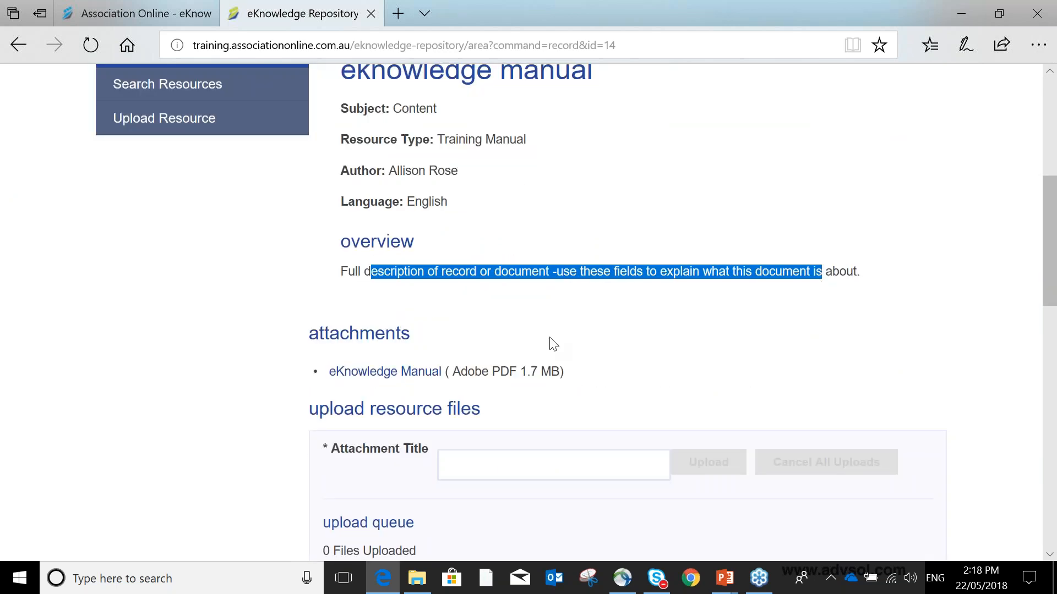
{"action": "scroll", "coordinate": [399, 313], "scroll_direction": "down", "scroll_amount": 5}
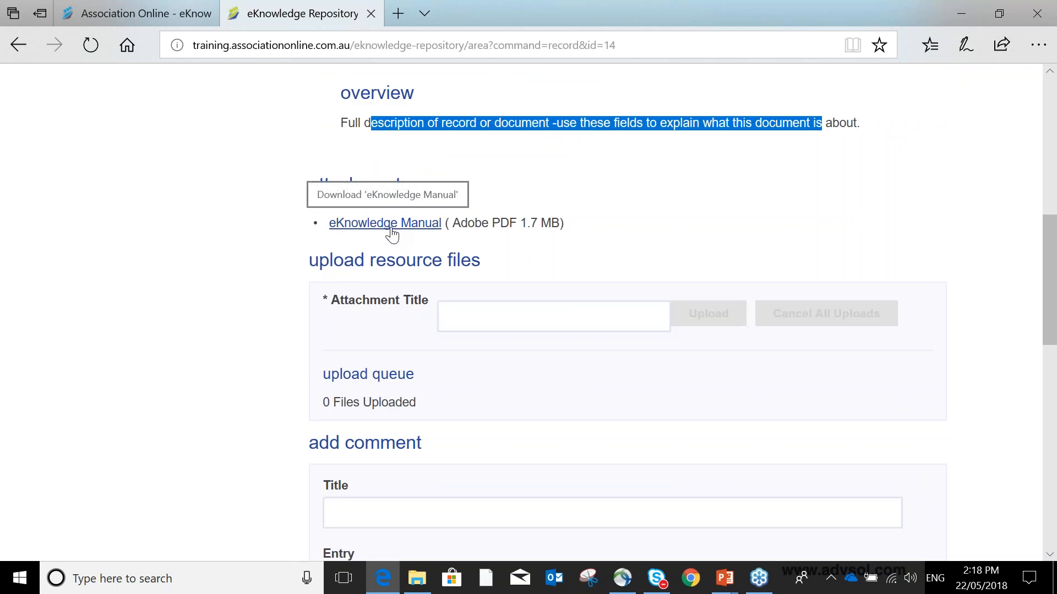
{"action": "scroll", "coordinate": [548, 249], "scroll_direction": "down", "scroll_amount": 5}
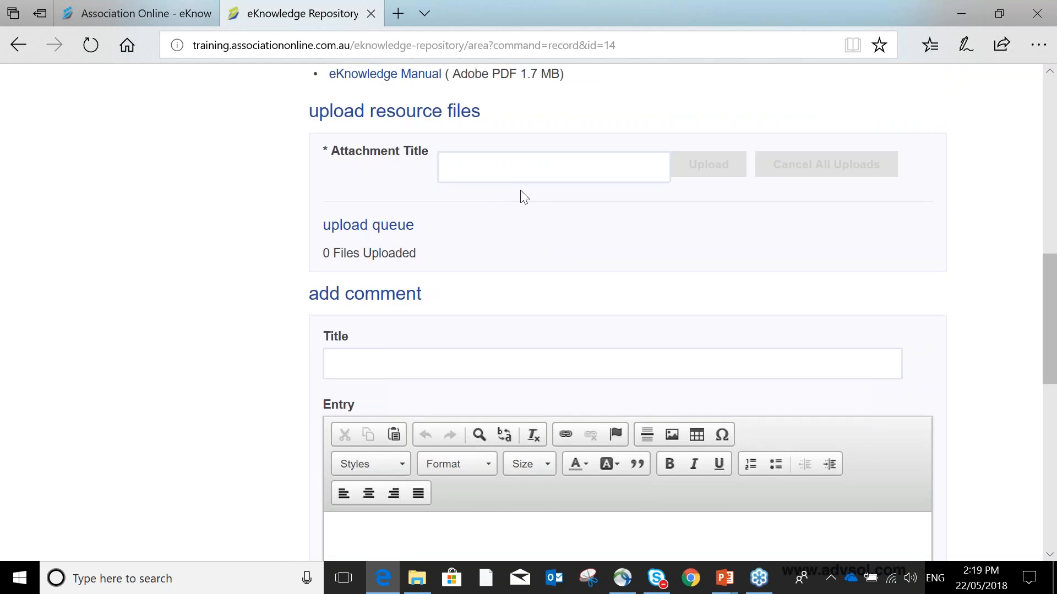
{"action": "left_click", "coordinate": [518, 177]}
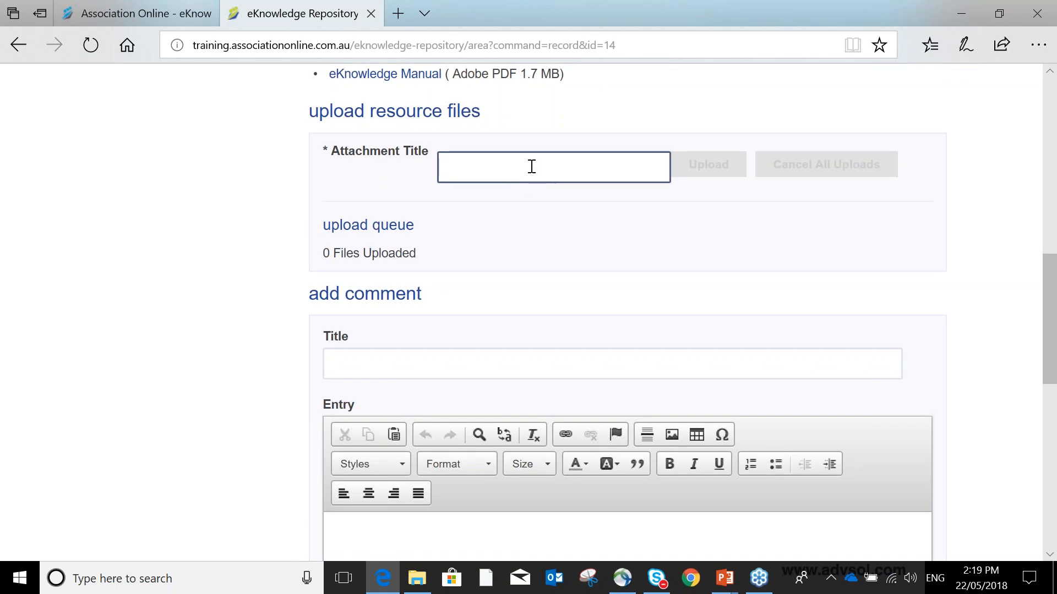
{"action": "type", "text": "Manual"}
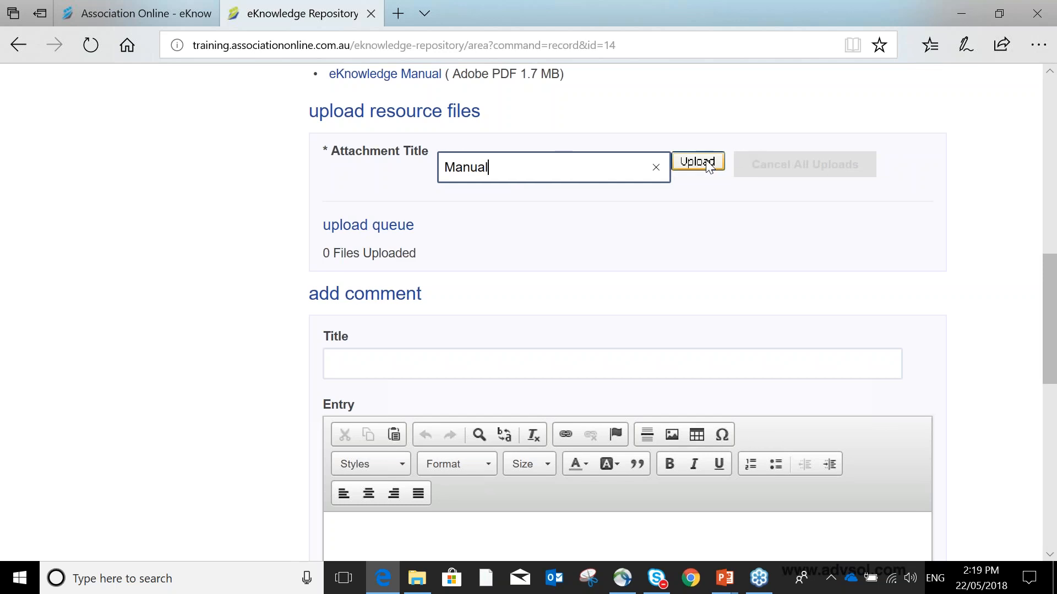
{"action": "left_click", "coordinate": [655, 168]}
- Add a comment titled this is a comment with the entry its easy to add a comment
{"action": "scroll", "coordinate": [470, 199], "scroll_direction": "down", "scroll_amount": 4}
{"action": "left_click", "coordinate": [456, 140]}
{"action": "type", "text": "this is a"}
{"action": "key", "text": "BackSpace"}
{"action": "type", "text": "i"}
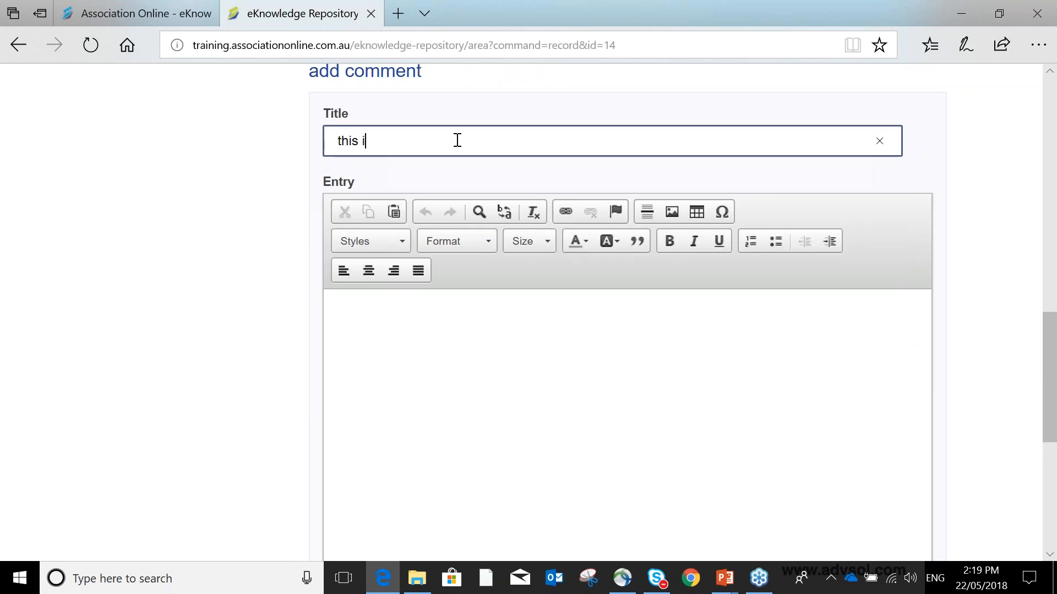
{"action": "type", "text": "s a comment"}
{"action": "left_click", "coordinate": [544, 331]}
{"action": "type", "text": "its"}
{"action": "type", "text": "y to add a comment"}
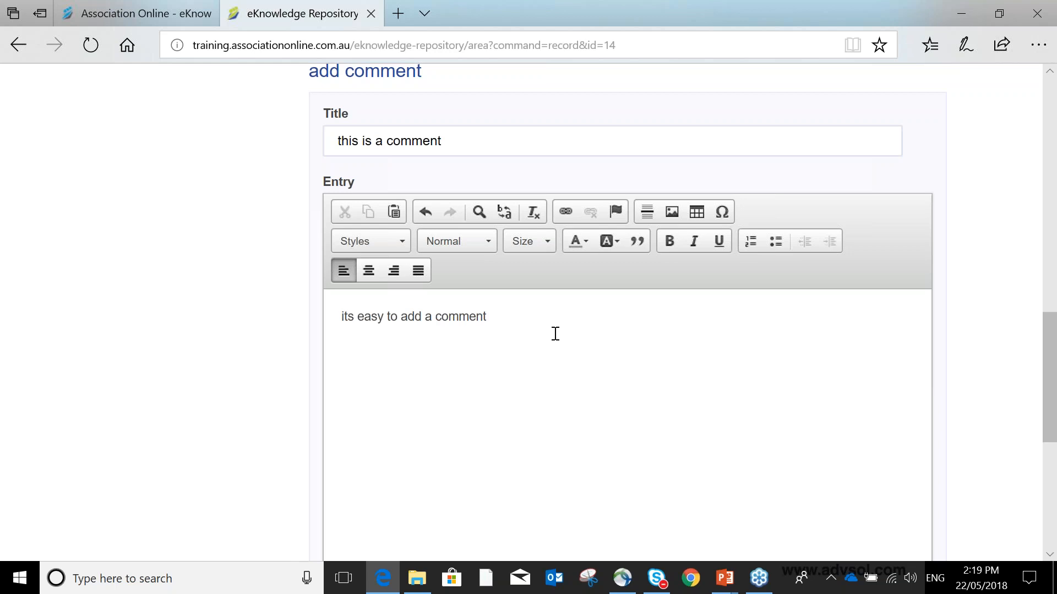
{"action": "scroll", "coordinate": [556, 332], "scroll_direction": "down", "scroll_amount": 3}
{"action": "left_click", "coordinate": [370, 481]}
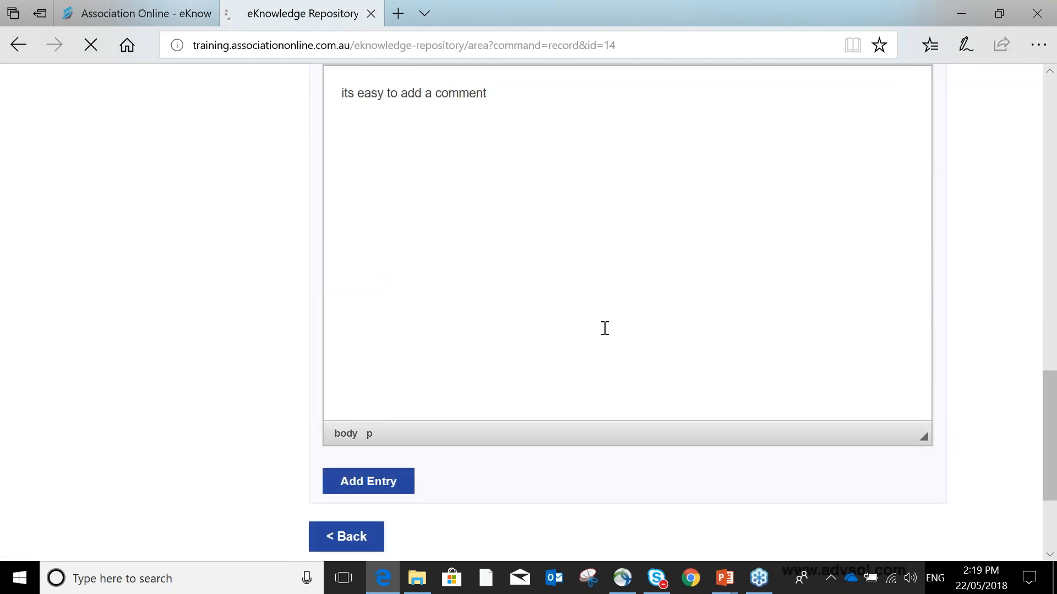
- Review the posted comment on the record
{"action": "scroll", "coordinate": [600, 325], "scroll_direction": "down", "scroll_amount": 10}
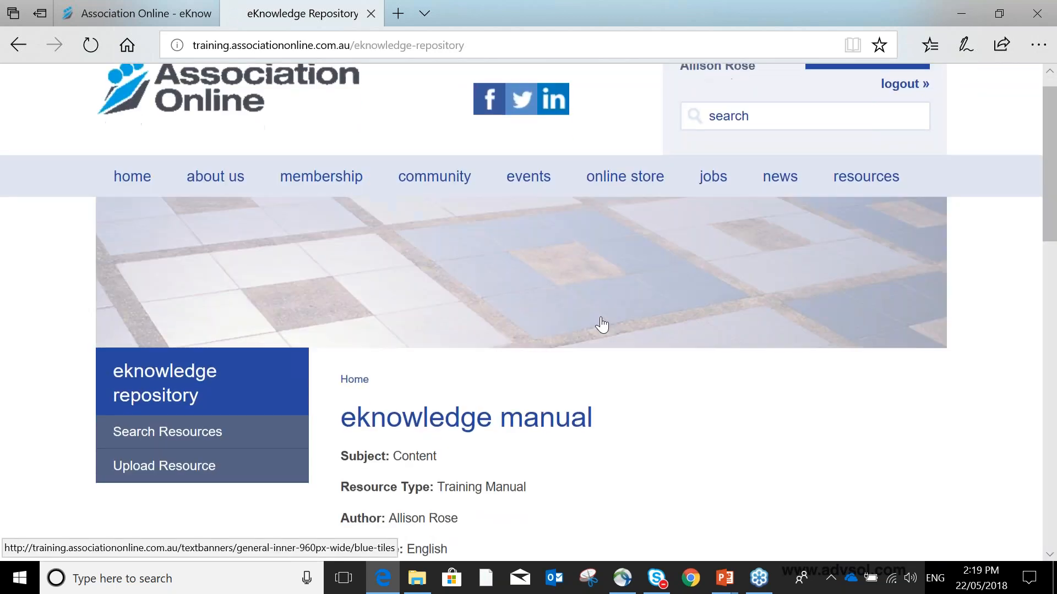
{"action": "scroll", "coordinate": [592, 305], "scroll_direction": "down", "scroll_amount": 5}
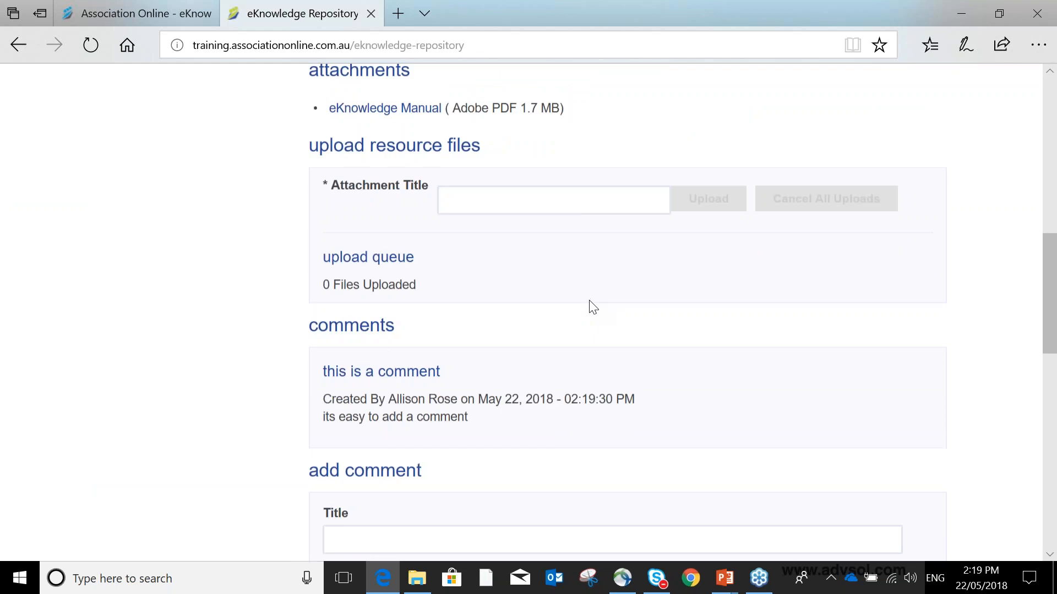
{"action": "scroll", "coordinate": [591, 300], "scroll_direction": "down", "scroll_amount": 1}
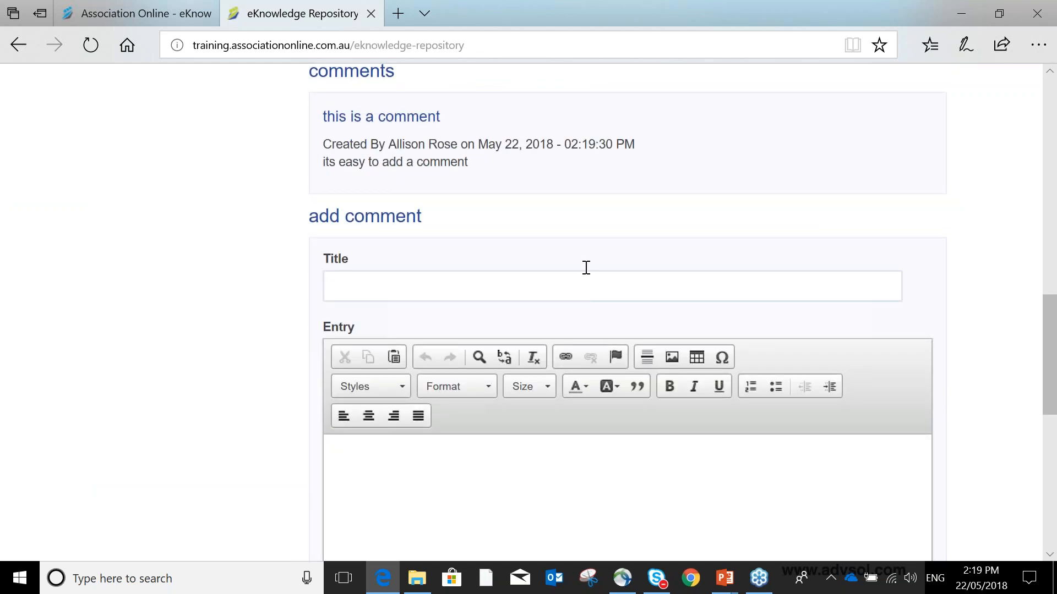
{"action": "left_click_drag", "start_coordinate": [323, 163], "coordinate": [469, 165]}
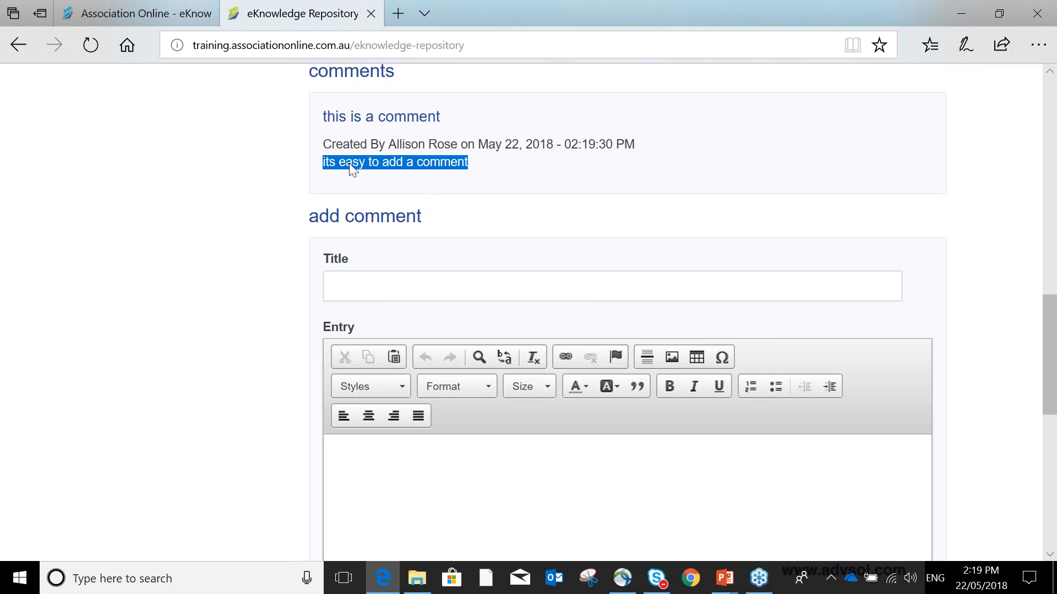
- Switch back to the administration tab and open the eKnowledge Repository records list
{"action": "left_click", "coordinate": [154, 21]}
{"action": "left_click", "coordinate": [70, 458]}
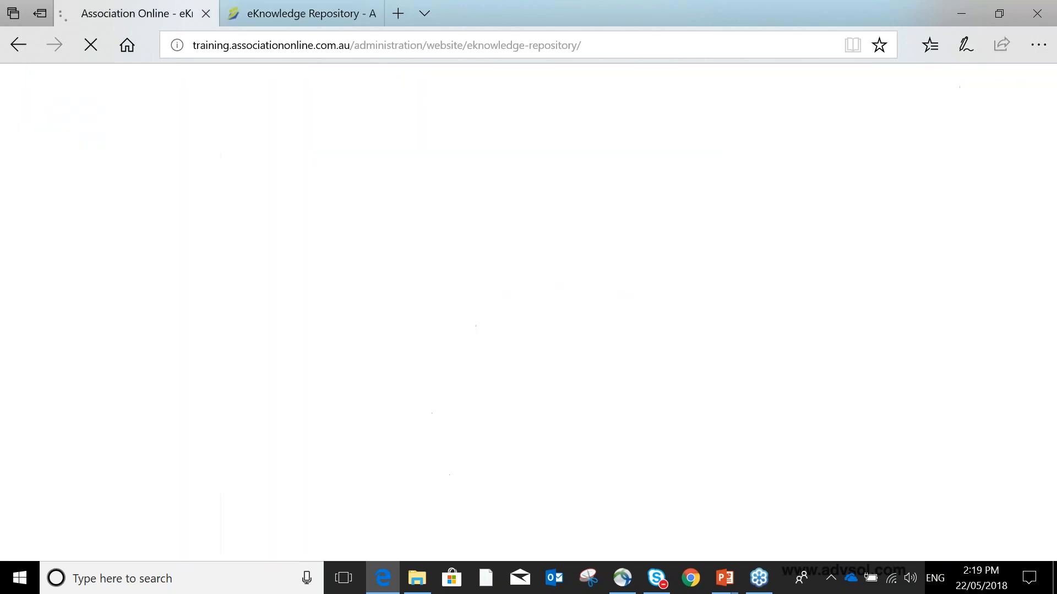
- Open the eKnowledge Manual record in administration and review the posted comment in its Journal section
{"action": "left_click", "coordinate": [569, 325]}
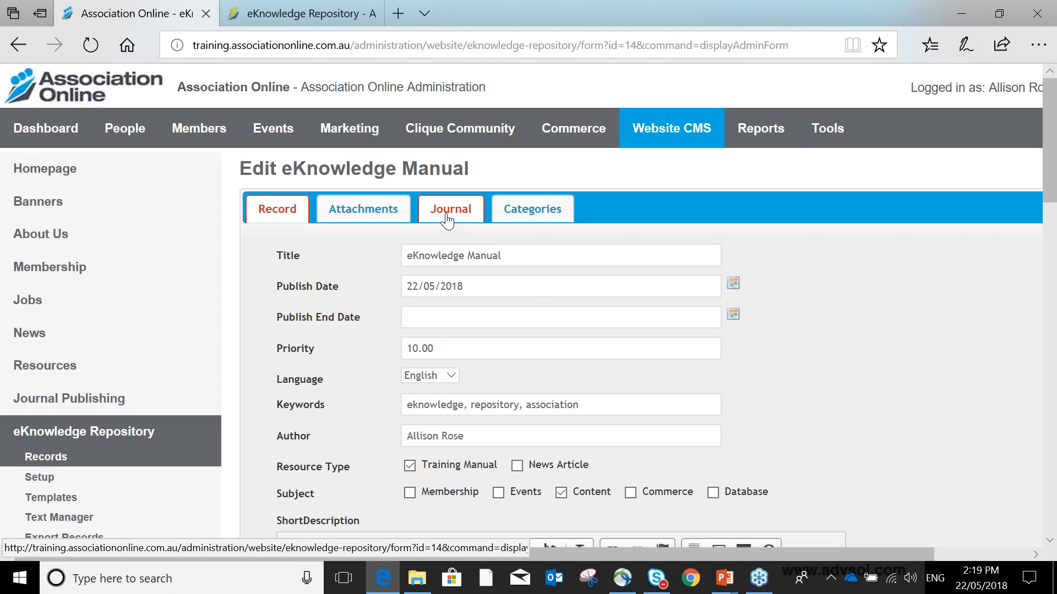
{"action": "left_click", "coordinate": [447, 220]}
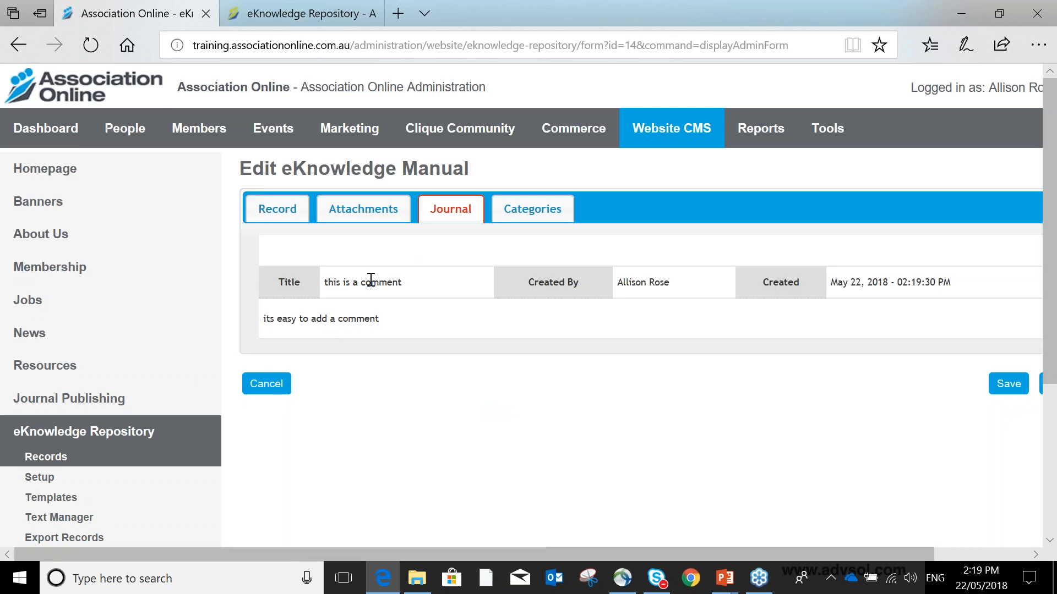
{"action": "left_click_drag", "start_coordinate": [328, 282], "coordinate": [431, 281]}
{"action": "left_click_drag", "start_coordinate": [725, 549], "coordinate": [813, 465]}
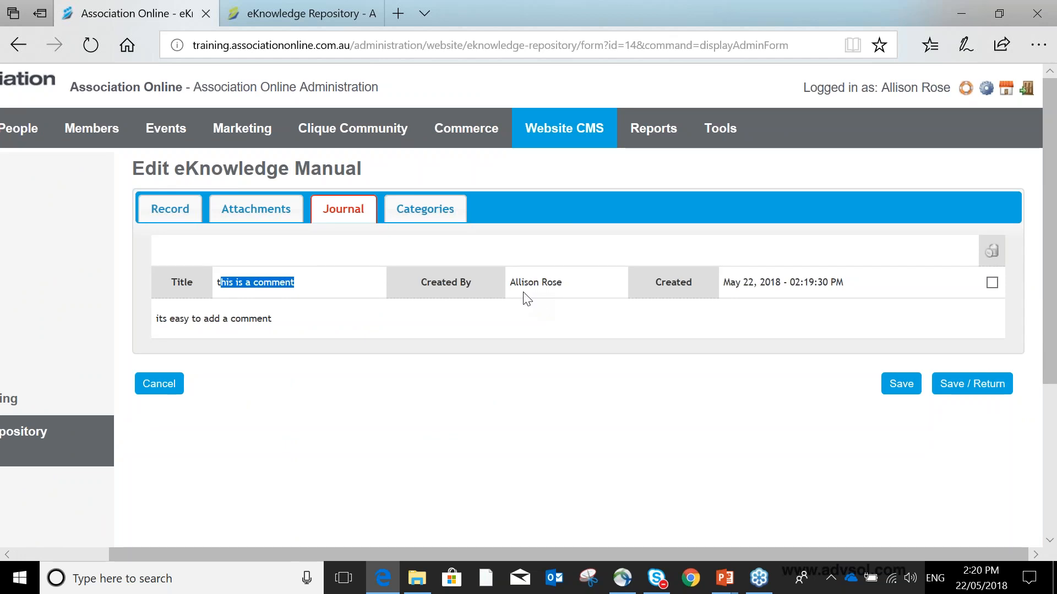
{"action": "left_click", "coordinate": [991, 283]}
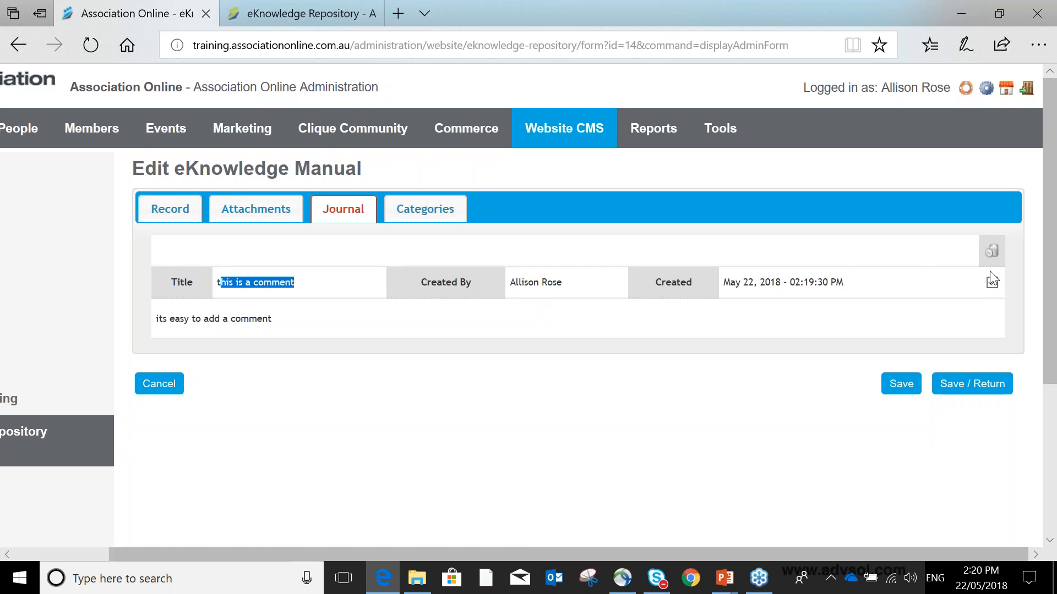
- Switch to the public site tab and review the eKnowledge manual record page
{"action": "left_click", "coordinate": [311, 20]}
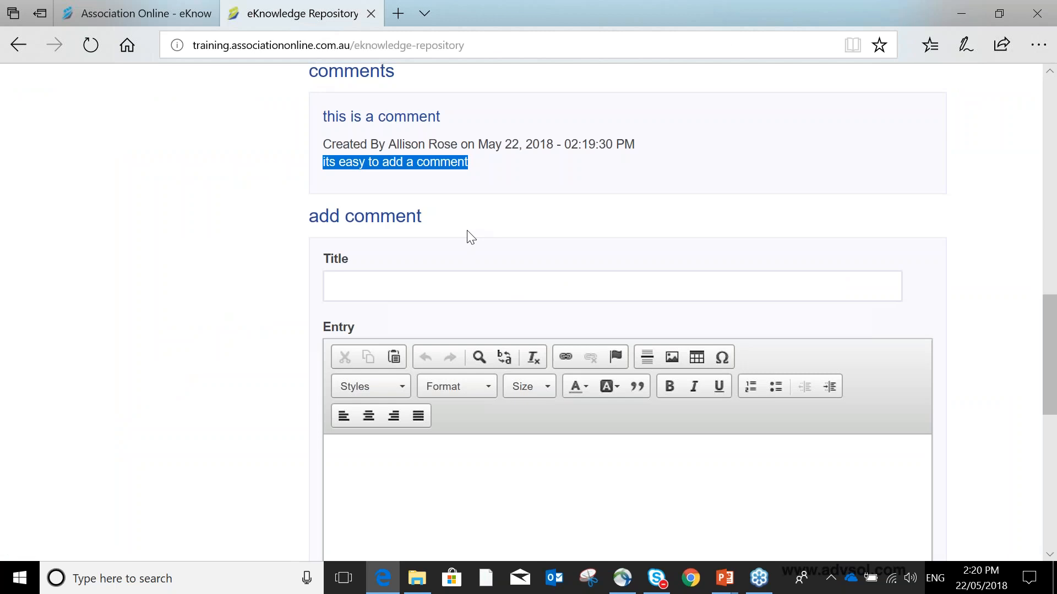
{"action": "scroll", "coordinate": [471, 238], "scroll_direction": "up", "scroll_amount": 4}
{"action": "scroll", "coordinate": [472, 229], "scroll_direction": "up", "scroll_amount": 10}
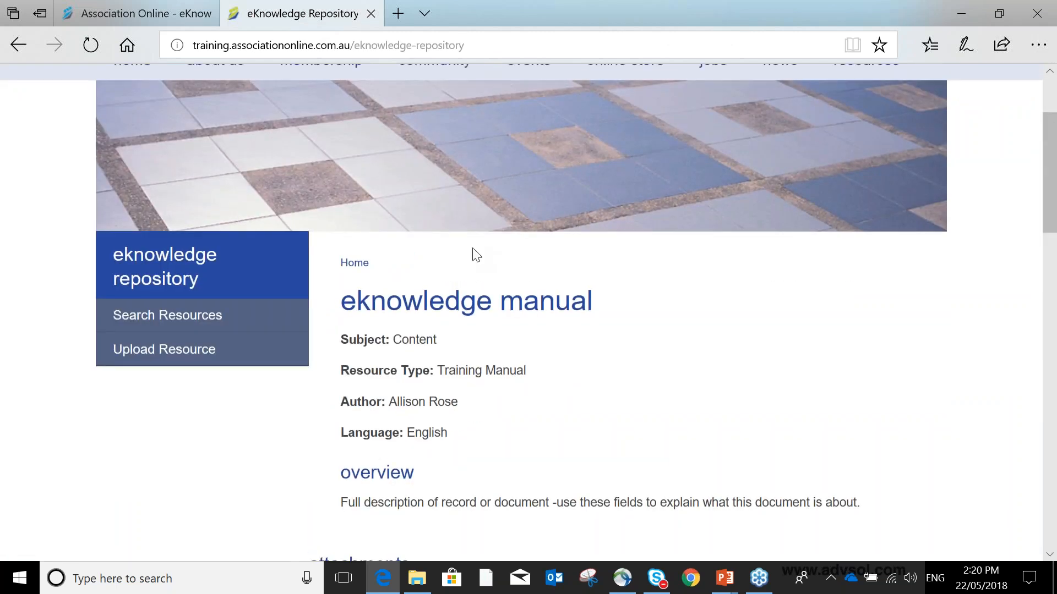
{"action": "scroll", "coordinate": [476, 253], "scroll_direction": "down", "scroll_amount": 5}
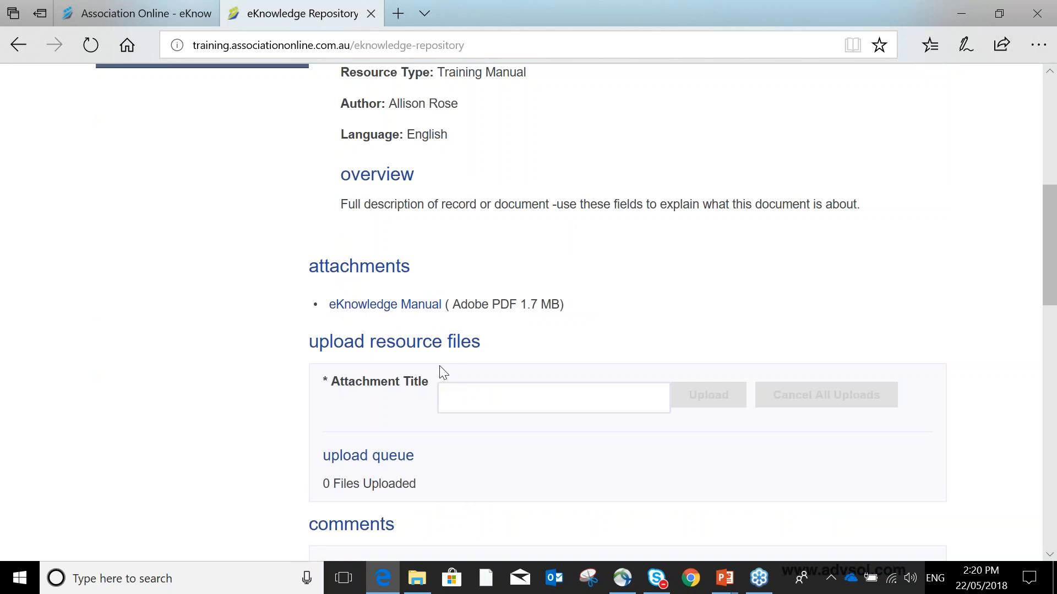
{"action": "scroll", "coordinate": [443, 372], "scroll_direction": "up", "scroll_amount": 5}
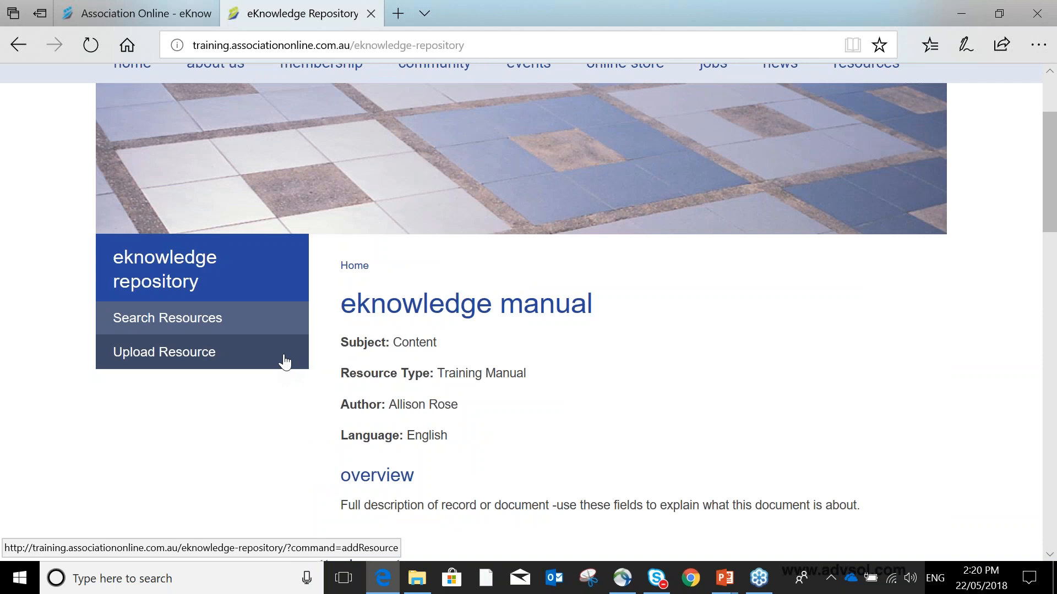
- Open the Upload Resource form and examine its title, category, language, author, resource type, subject and description fields
{"action": "left_click", "coordinate": [185, 359]}
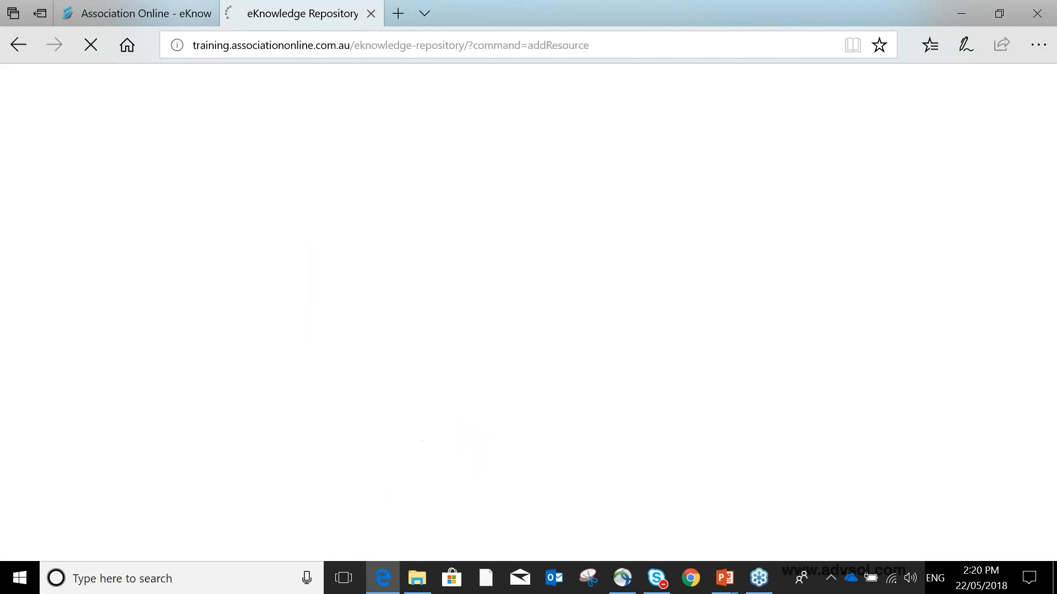
{"action": "scroll", "coordinate": [646, 367], "scroll_direction": "down", "scroll_amount": 5}
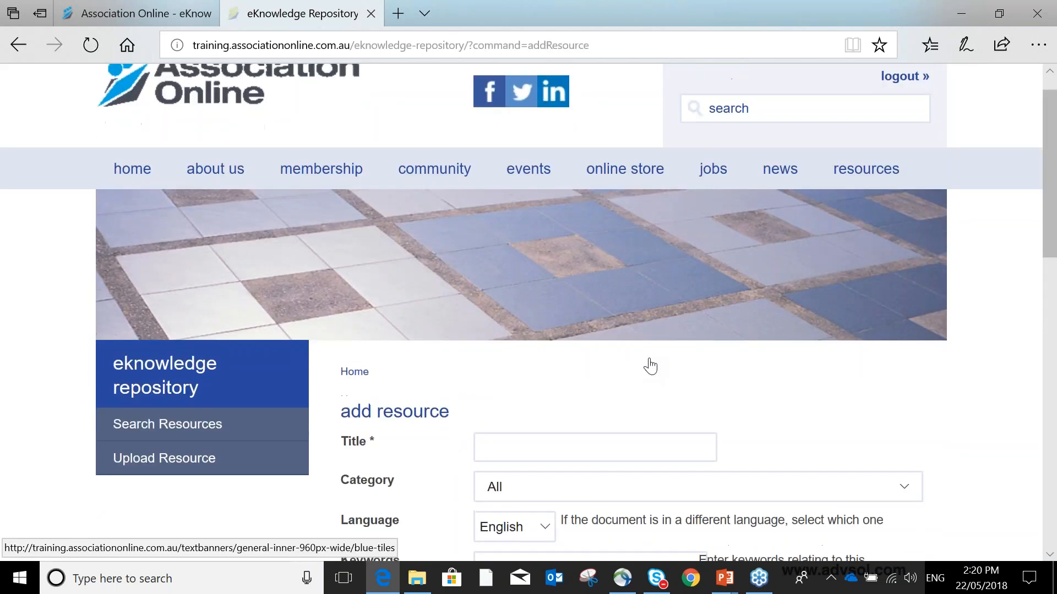
{"action": "scroll", "coordinate": [625, 300], "scroll_direction": "down", "scroll_amount": 3}
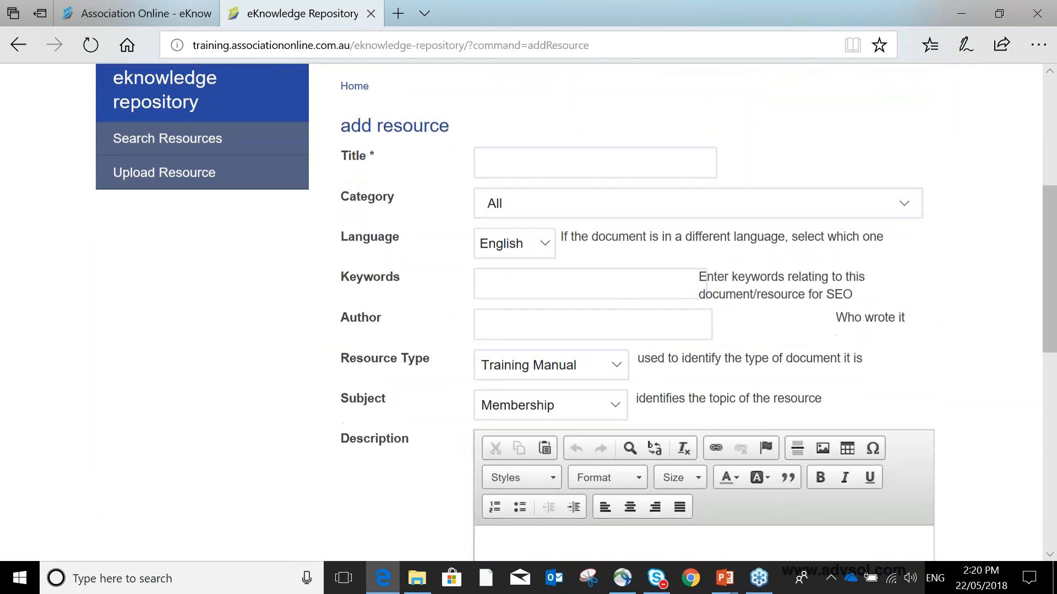
{"action": "scroll", "coordinate": [710, 326], "scroll_direction": "up", "scroll_amount": 3}
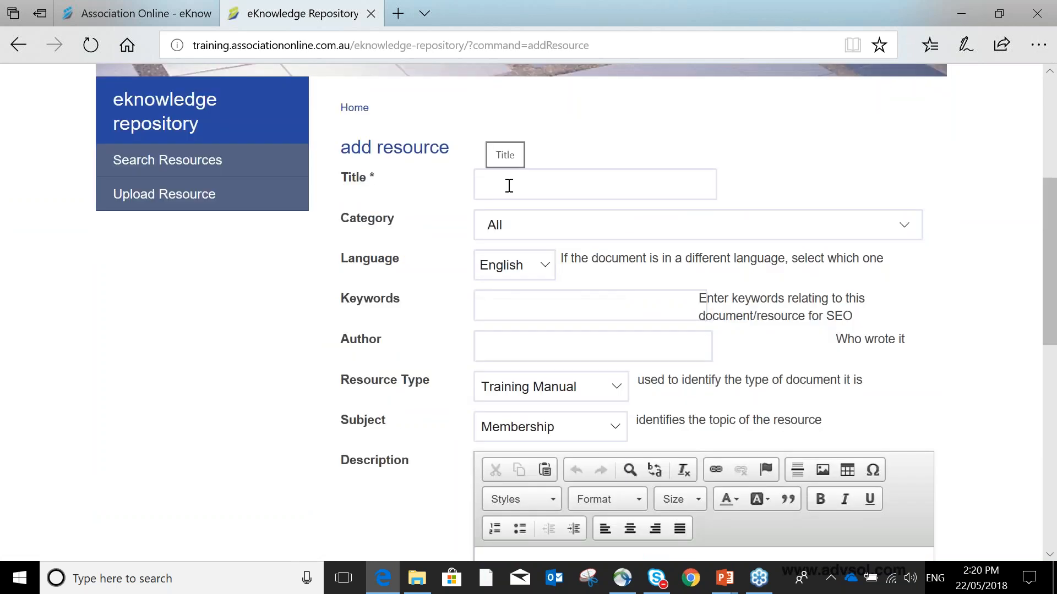
{"action": "left_click", "coordinate": [540, 180]}
{"action": "left_click", "coordinate": [764, 144]}
{"action": "scroll", "coordinate": [699, 325], "scroll_direction": "down", "scroll_amount": 5}
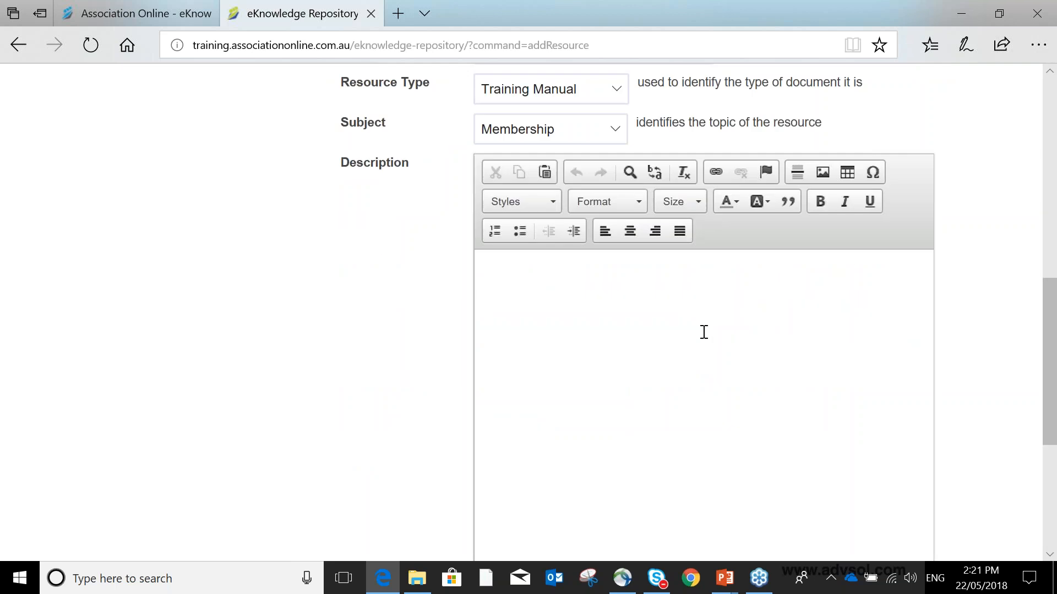
{"action": "scroll", "coordinate": [698, 318], "scroll_direction": "up", "scroll_amount": 7}
- Open the search resources page and switch to Advanced Search
{"action": "left_click", "coordinate": [218, 237]}
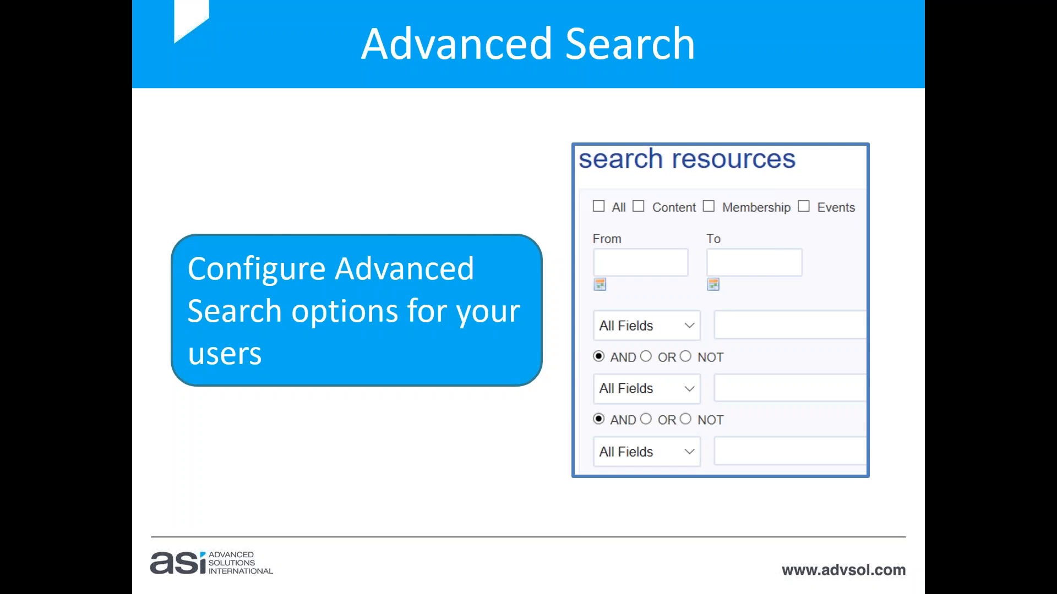
{"action": "key", "text": "alt+Tab"}
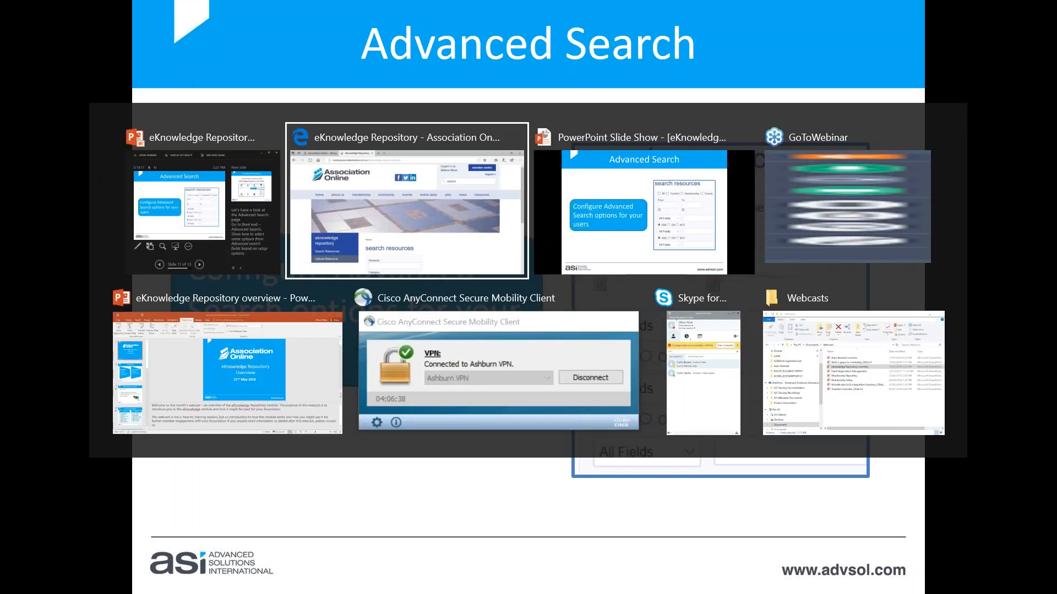
{"action": "scroll", "coordinate": [612, 312], "scroll_direction": "down", "scroll_amount": 4}
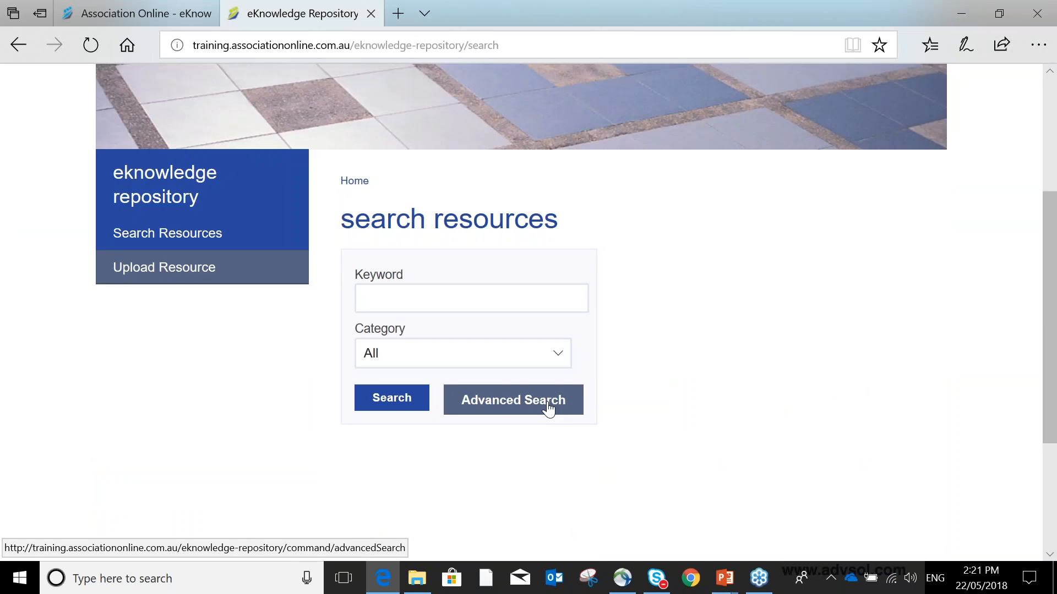
{"action": "left_click", "coordinate": [548, 408]}
{"action": "scroll", "coordinate": [758, 327], "scroll_direction": "down", "scroll_amount": 1}
{"action": "scroll", "coordinate": [758, 327], "scroll_direction": "down", "scroll_amount": 5}
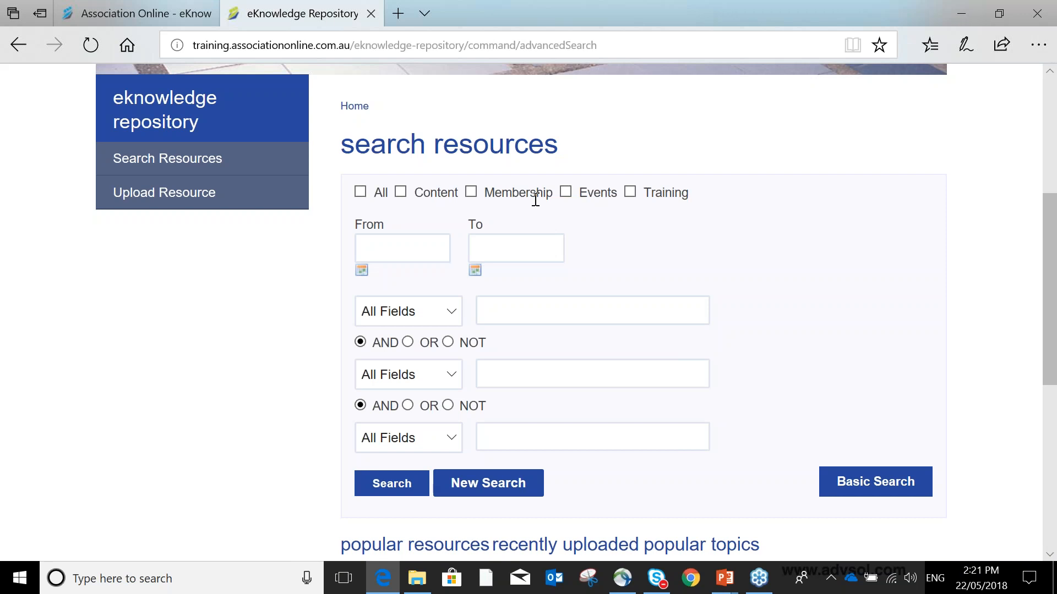
- Tick and untick the Training category filter
{"action": "left_click", "coordinate": [630, 192]}
{"action": "left_click", "coordinate": [630, 192]}
{"action": "scroll", "coordinate": [498, 270], "scroll_direction": "down", "scroll_amount": 3}
- Set the first search condition to Subject with Content ticked, joined to the next by OR
{"action": "left_click", "coordinate": [451, 161]}
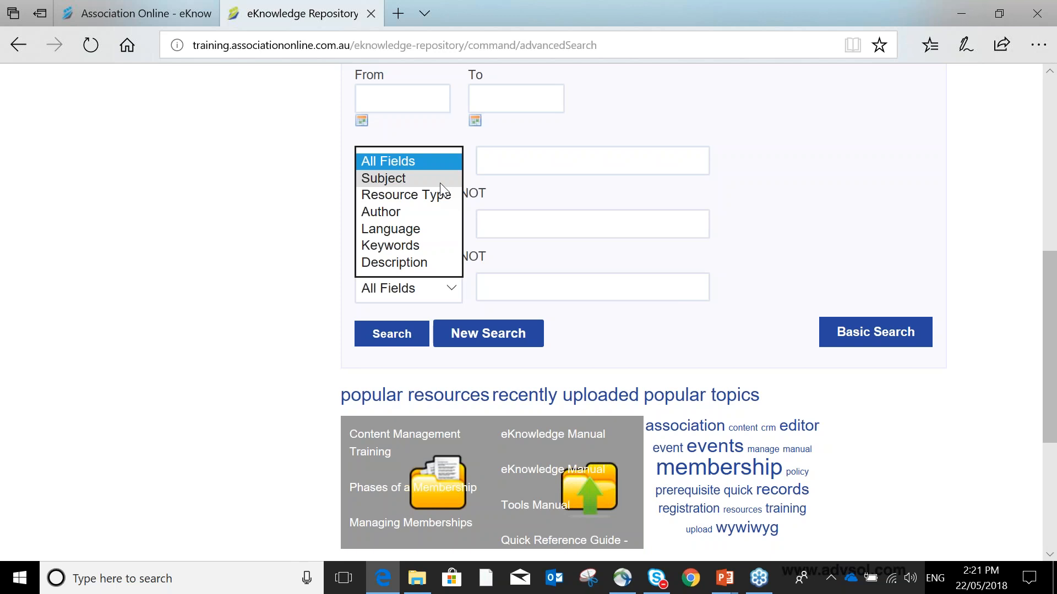
{"action": "left_click", "coordinate": [432, 183]}
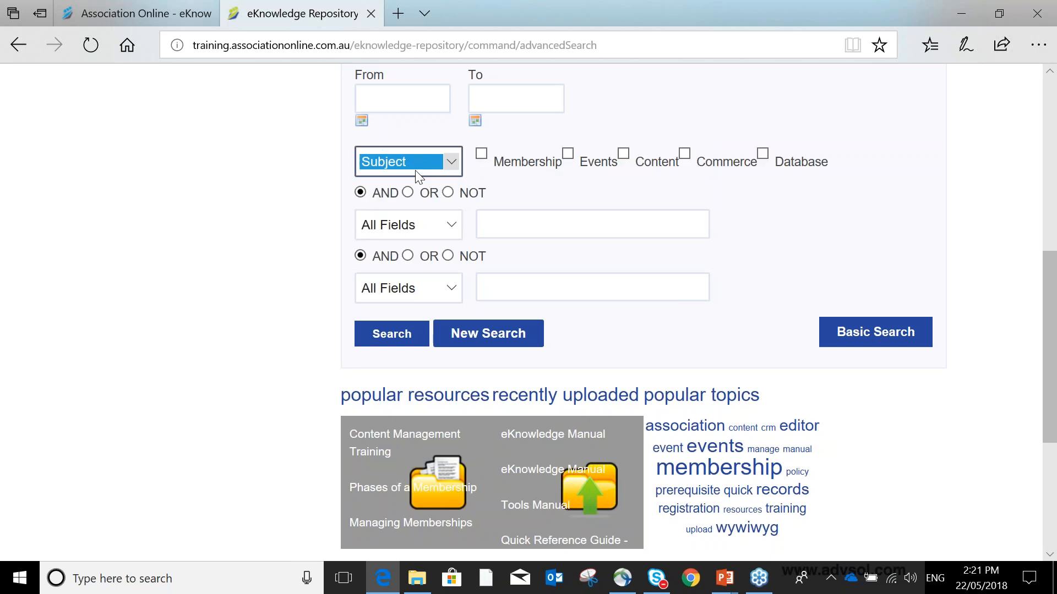
{"action": "left_click", "coordinate": [622, 154]}
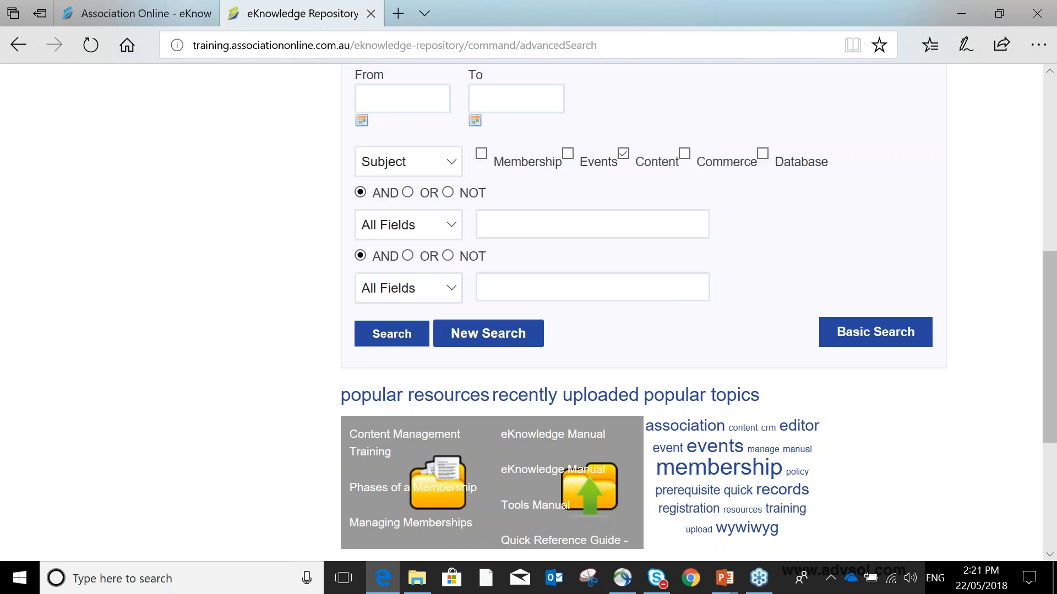
{"action": "left_click", "coordinate": [624, 157]}
{"action": "left_click", "coordinate": [405, 194]}
{"action": "left_click", "coordinate": [623, 155]}
- Set the second search condition to Resource Type with Training Manual ticked, joined to the next by OR
{"action": "left_click", "coordinate": [456, 235]}
{"action": "left_click", "coordinate": [442, 259]}
{"action": "left_click", "coordinate": [484, 219]}
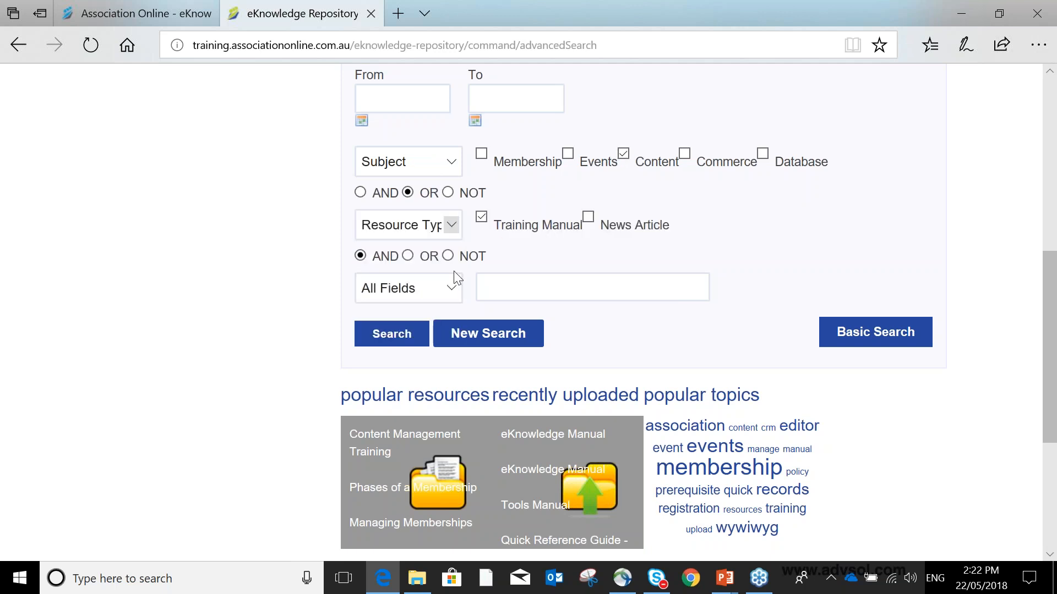
{"action": "left_click", "coordinate": [408, 255]}
- Set all three search condition fields back to All Fields
{"action": "left_click", "coordinate": [450, 288]}
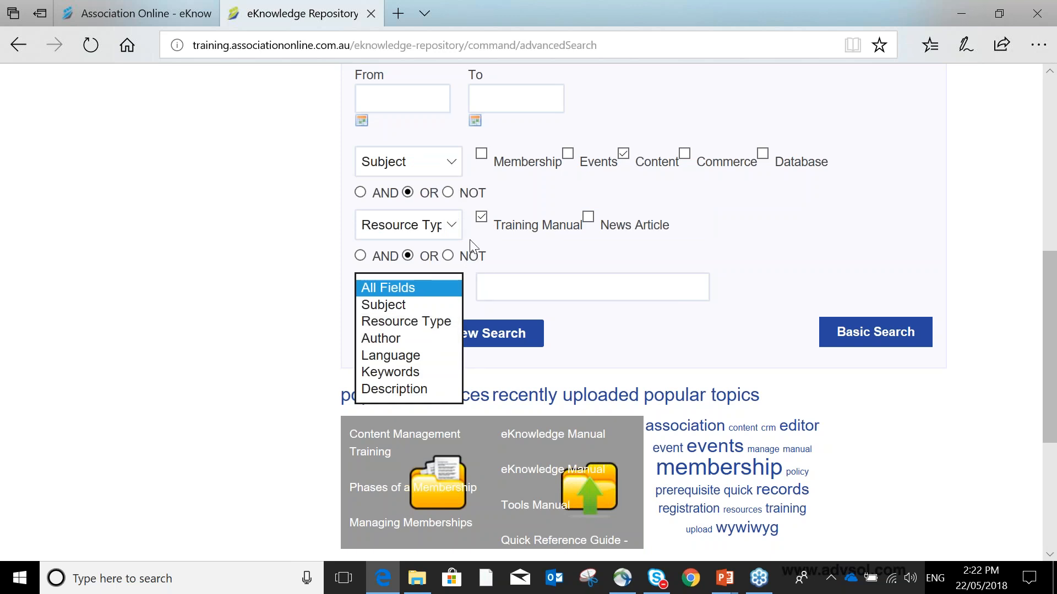
{"action": "left_click", "coordinate": [434, 336]}
{"action": "left_click", "coordinate": [447, 292]}
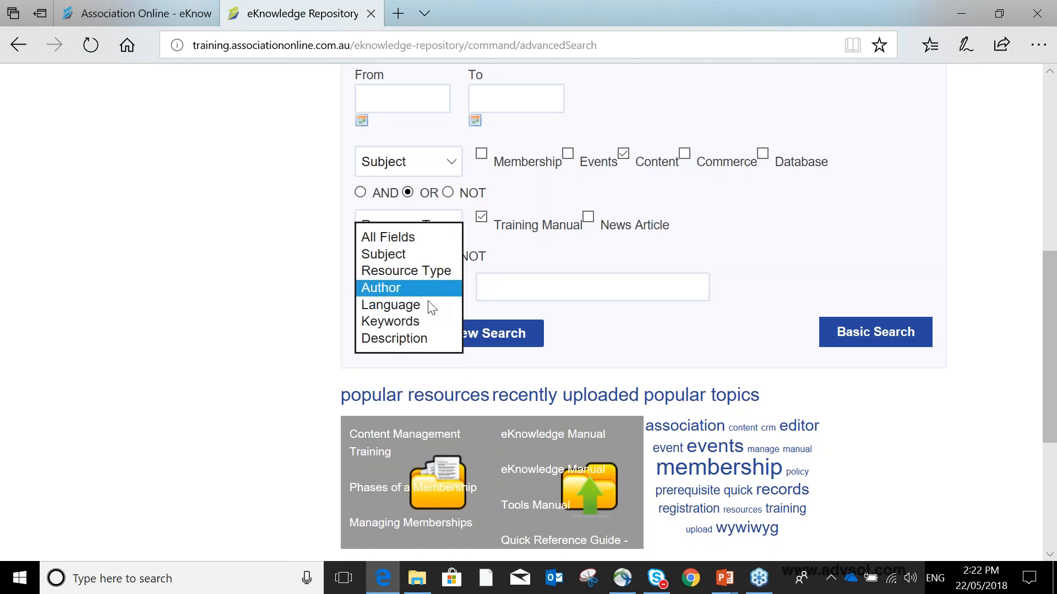
{"action": "left_click", "coordinate": [432, 237]}
{"action": "left_click", "coordinate": [446, 230]}
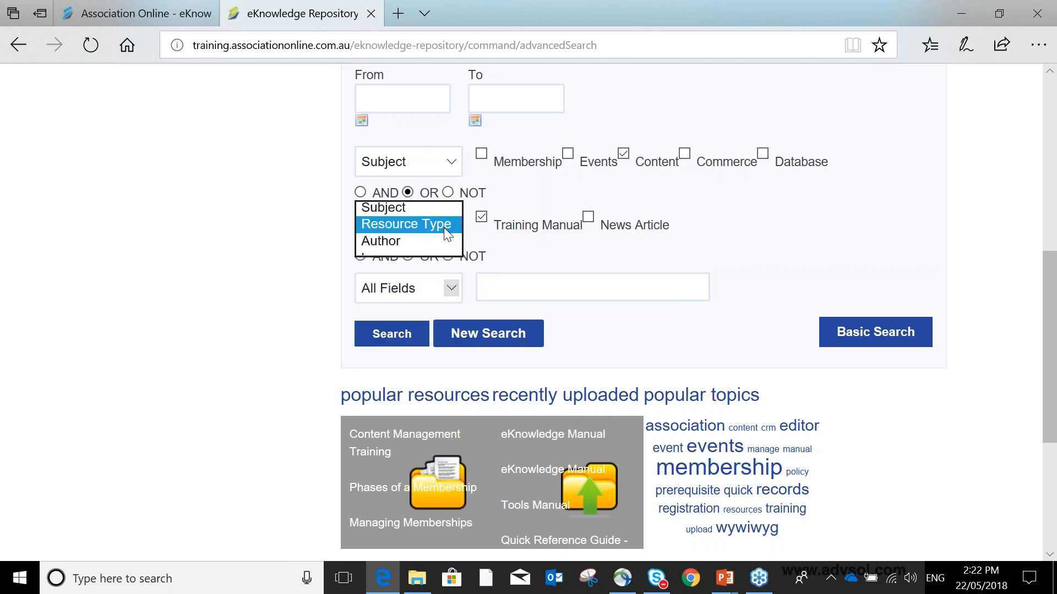
{"action": "left_click", "coordinate": [444, 211]}
{"action": "left_click", "coordinate": [444, 160]}
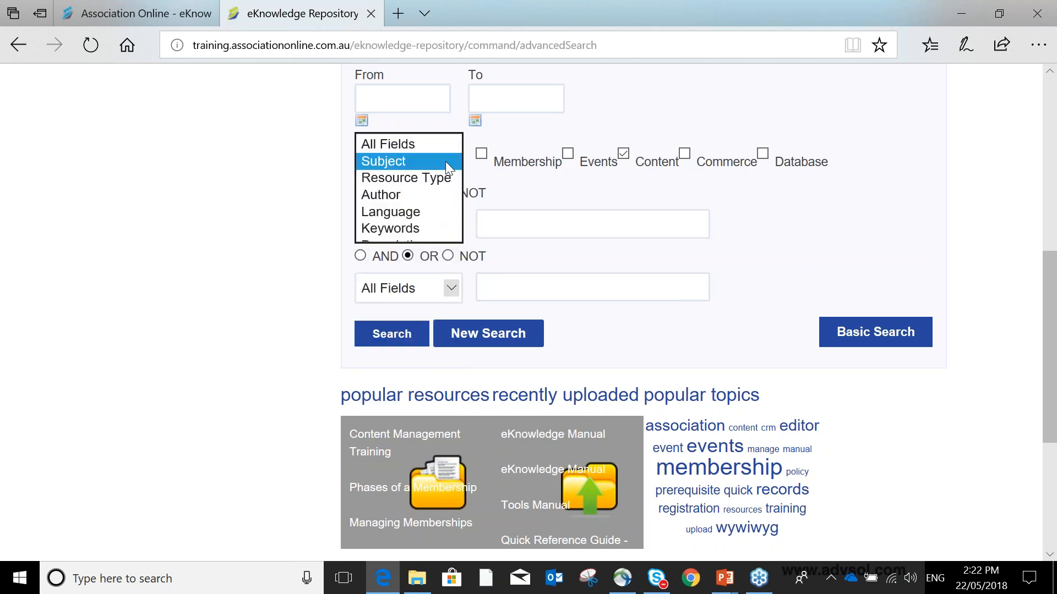
{"action": "left_click", "coordinate": [446, 150]}
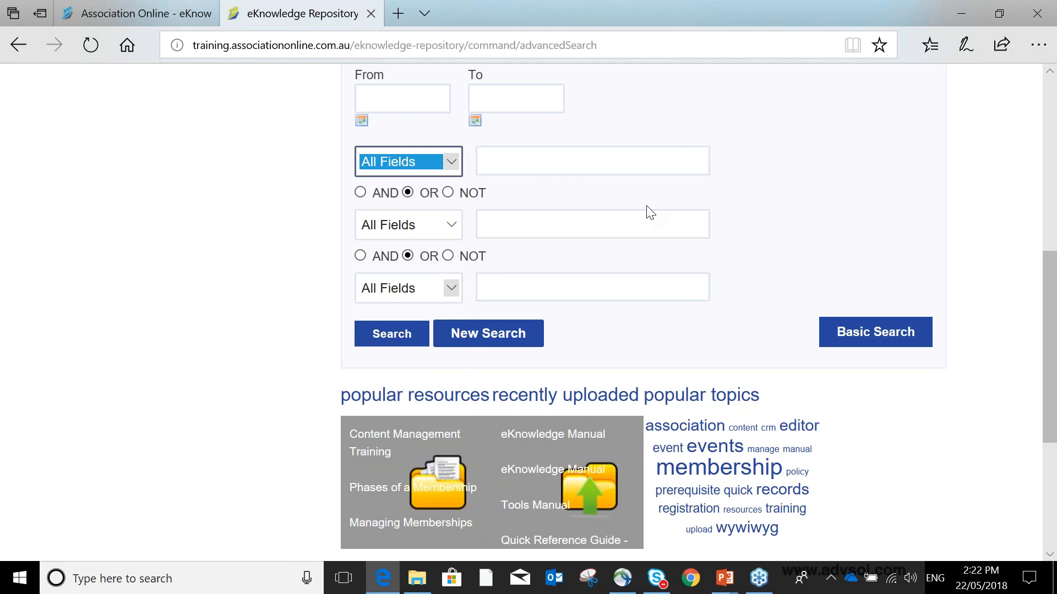
{"action": "scroll", "coordinate": [649, 212], "scroll_direction": "up", "scroll_amount": 3}
{"action": "scroll", "coordinate": [650, 212], "scroll_direction": "up", "scroll_amount": 3}
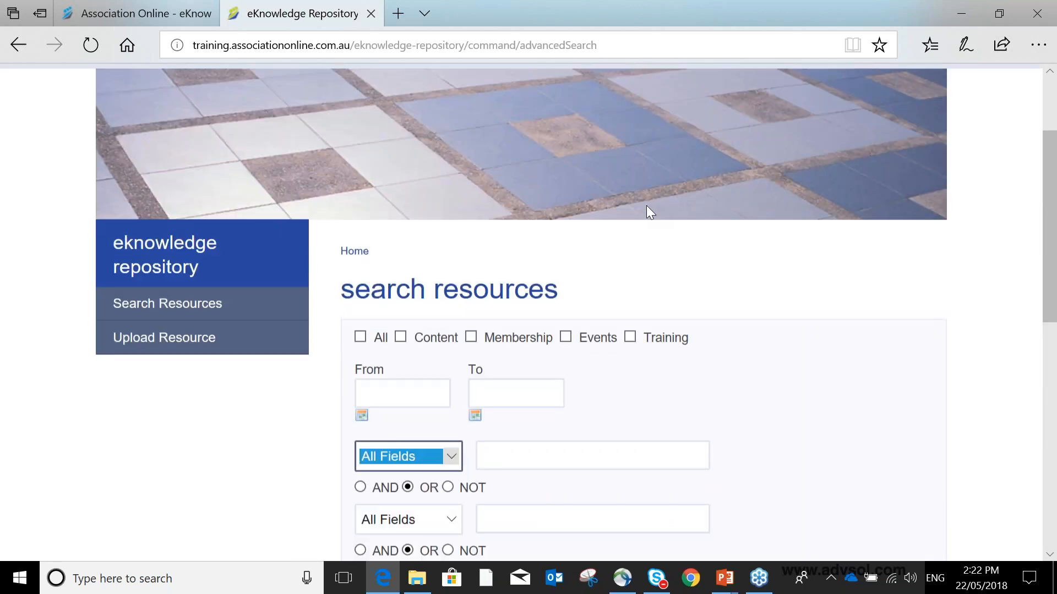